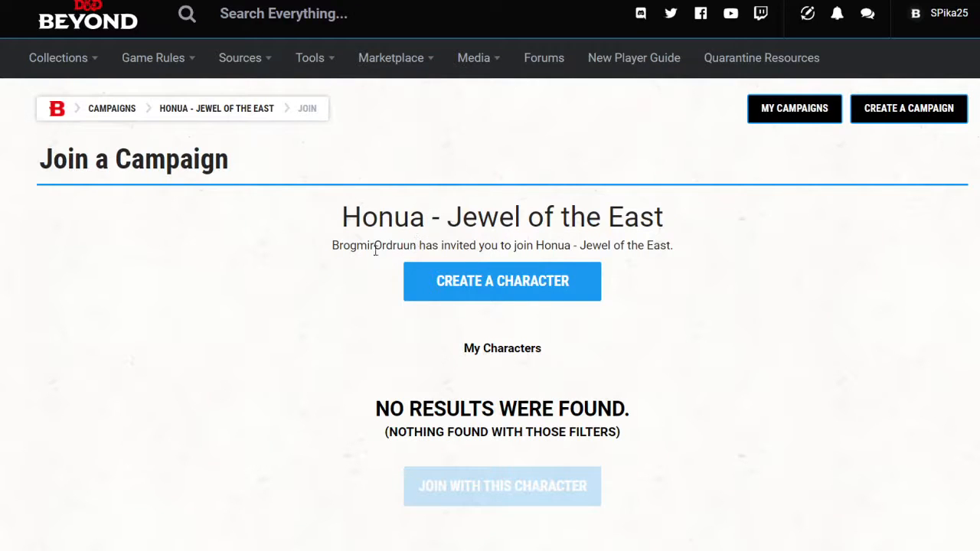
Step: Start a new character for the Honua - Jewel of the East campaign and give it a randomized name
{"action": "left_click", "coordinate": [530, 292]}
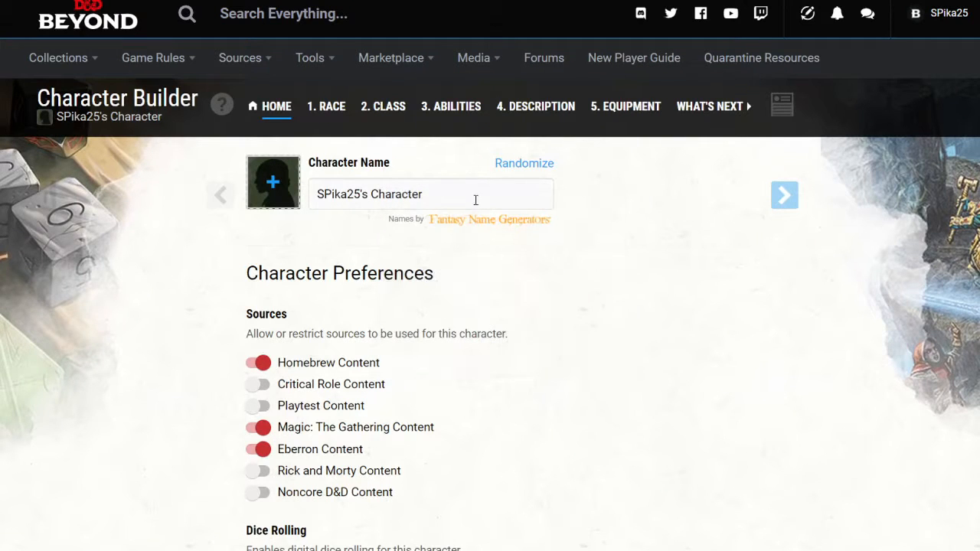
{"action": "left_click", "coordinate": [462, 196]}
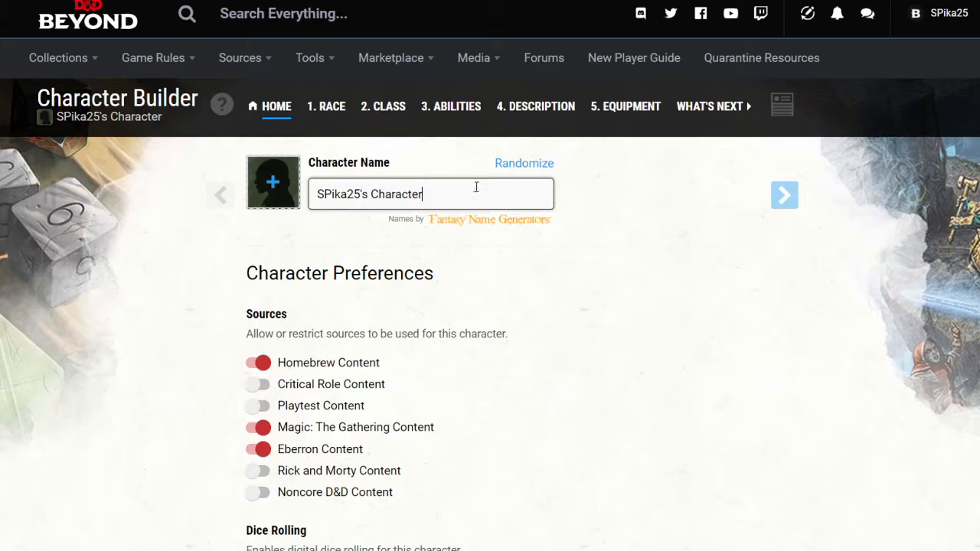
{"action": "triple_click", "coordinate": [476, 186]}
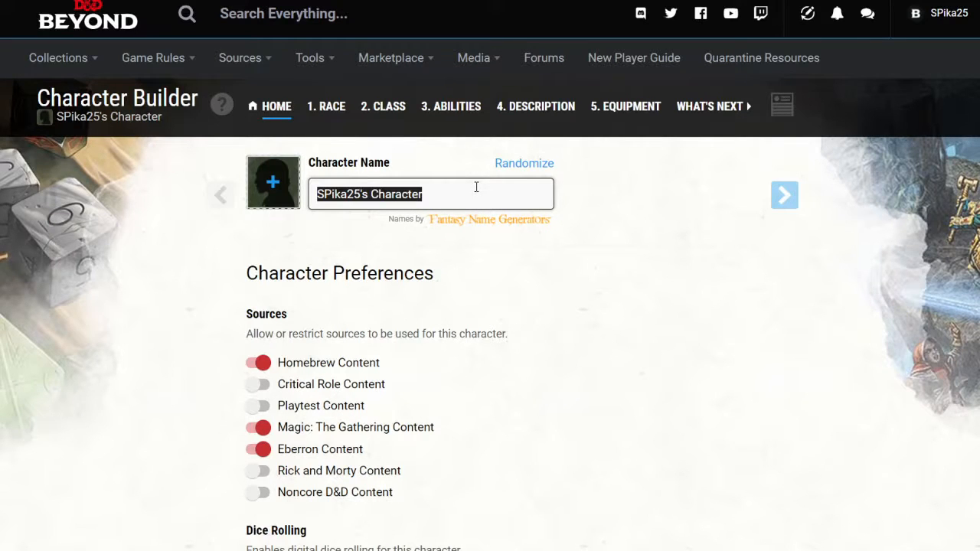
{"action": "left_click", "coordinate": [510, 165]}
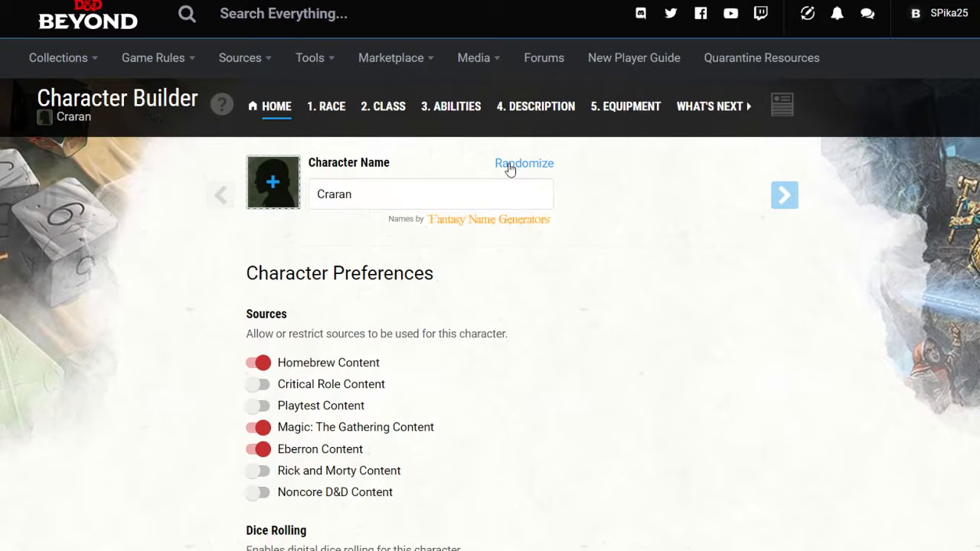
Step: Turn off the Magic: The Gathering and Eberron content sources for this character
{"action": "scroll", "coordinate": [470, 335], "scroll_direction": "down", "scroll_amount": 1}
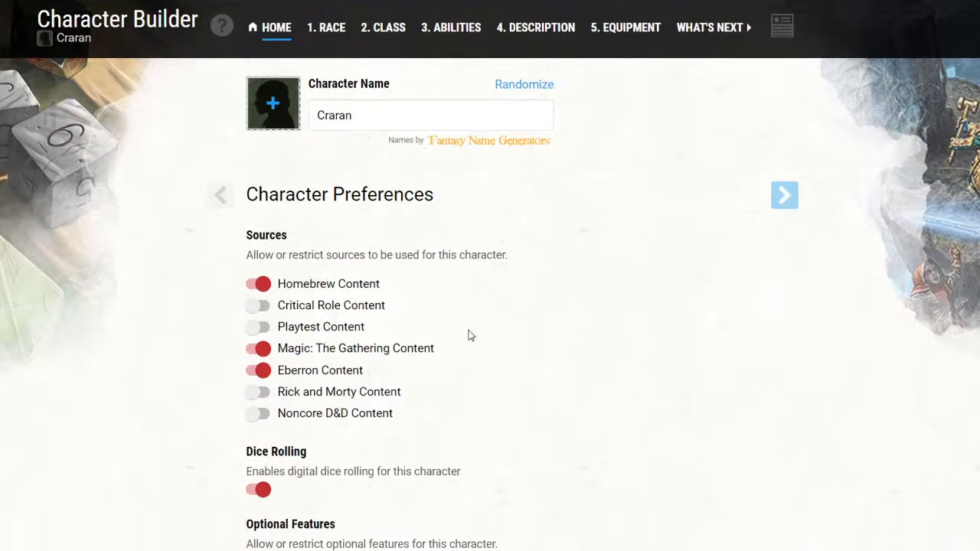
{"action": "scroll", "coordinate": [331, 250], "scroll_direction": "down", "scroll_amount": 1}
{"action": "left_click", "coordinate": [260, 270]}
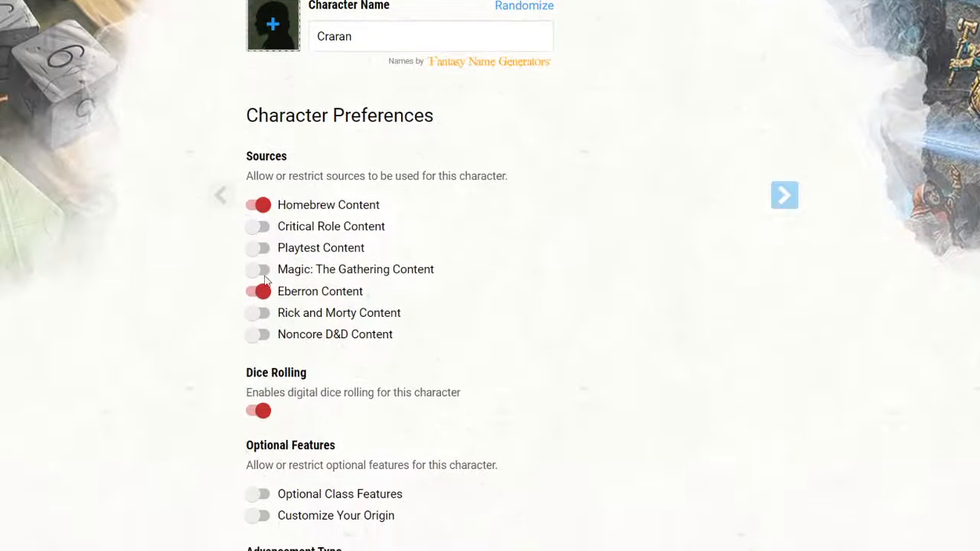
{"action": "left_click", "coordinate": [262, 291]}
Step: Change the character's advancement type to XP and confirm the switch
{"action": "scroll", "coordinate": [398, 245], "scroll_direction": "down", "scroll_amount": 1}
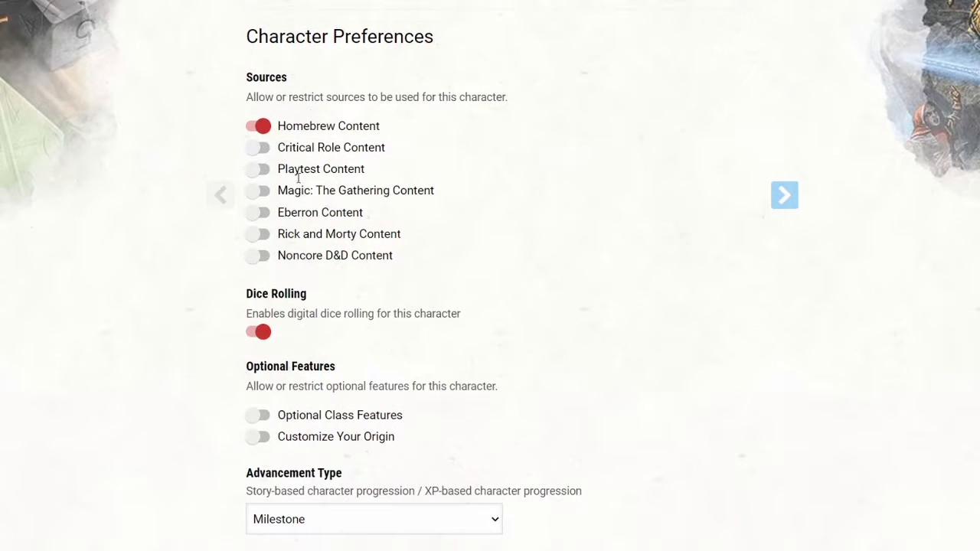
{"action": "scroll", "coordinate": [490, 291], "scroll_direction": "down", "scroll_amount": 1}
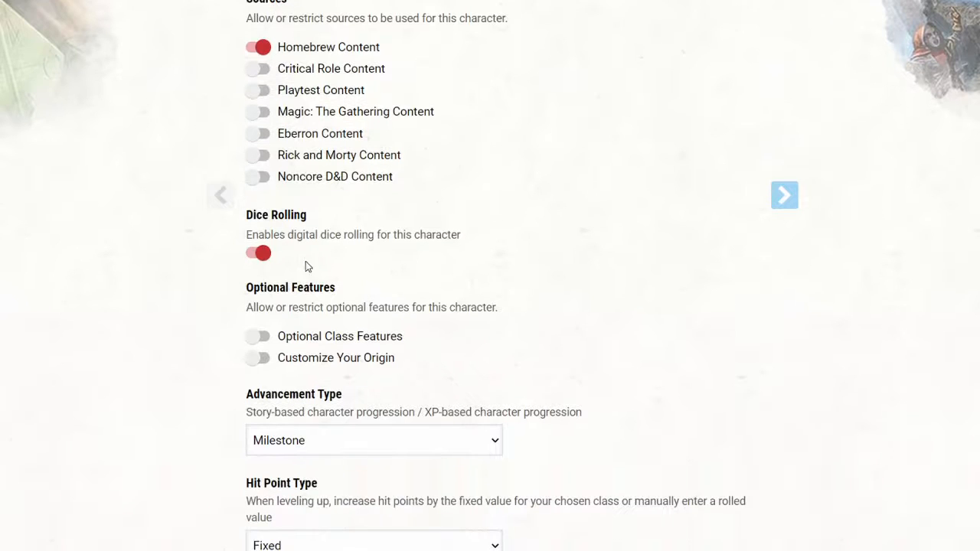
{"action": "scroll", "coordinate": [475, 211], "scroll_direction": "down", "scroll_amount": 1}
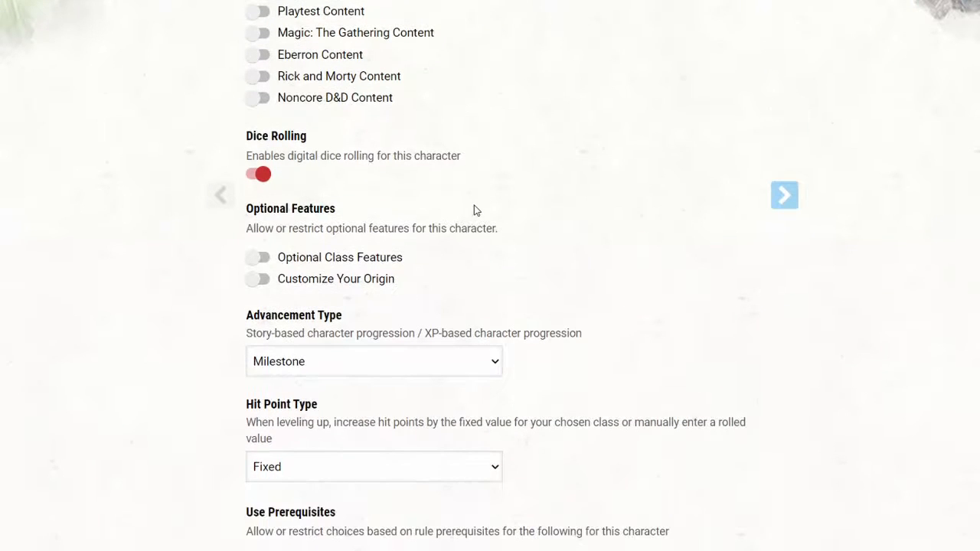
{"action": "scroll", "coordinate": [348, 224], "scroll_direction": "down", "scroll_amount": 1}
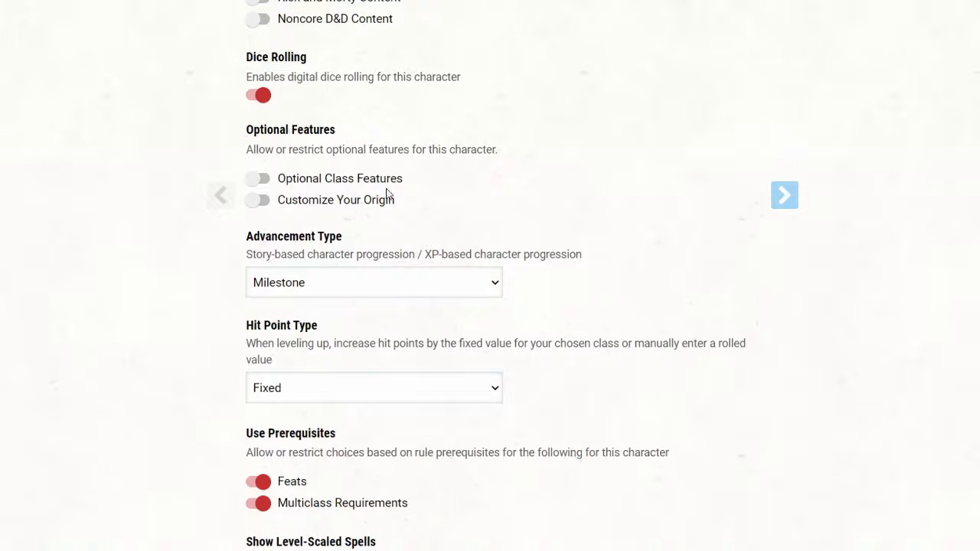
{"action": "scroll", "coordinate": [448, 185], "scroll_direction": "down", "scroll_amount": 1}
{"action": "left_click", "coordinate": [410, 211]}
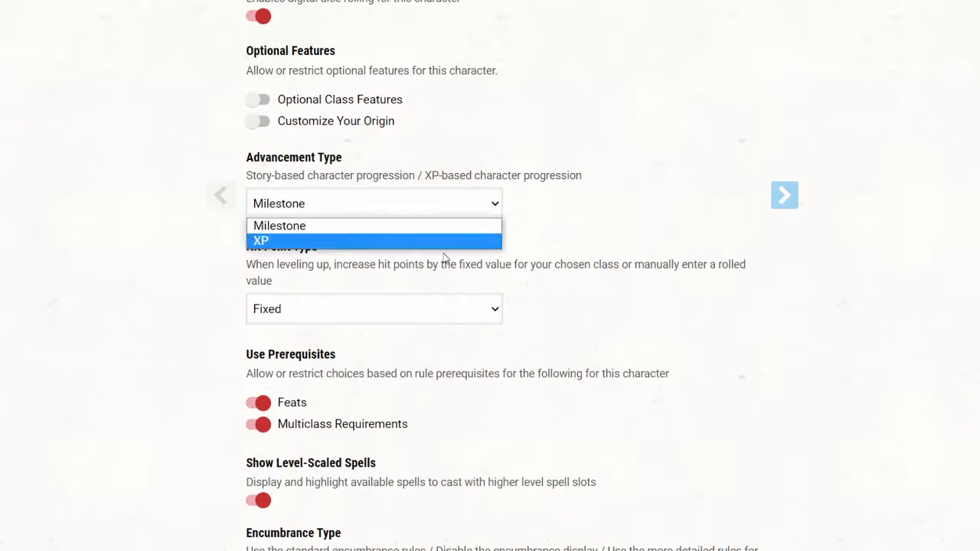
{"action": "left_click", "coordinate": [435, 242]}
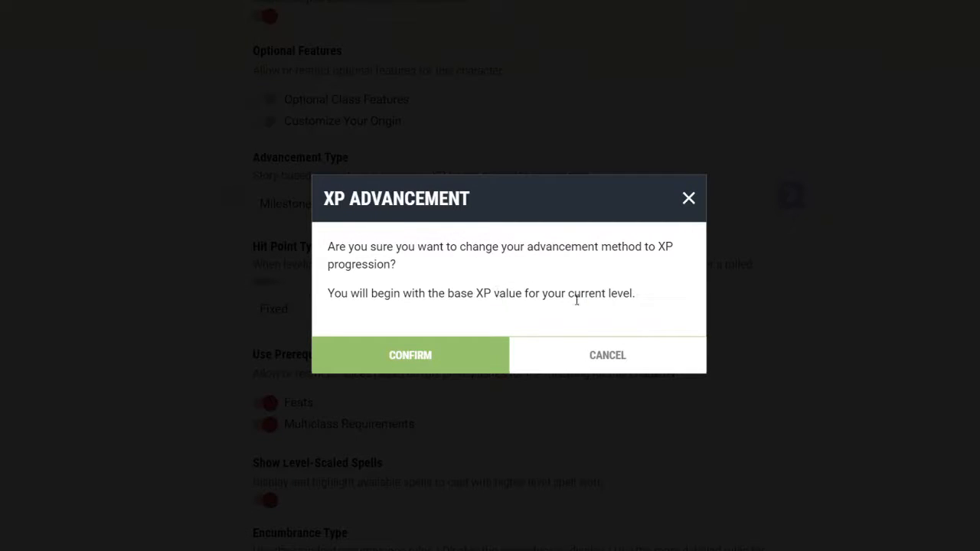
{"action": "left_click", "coordinate": [431, 355]}
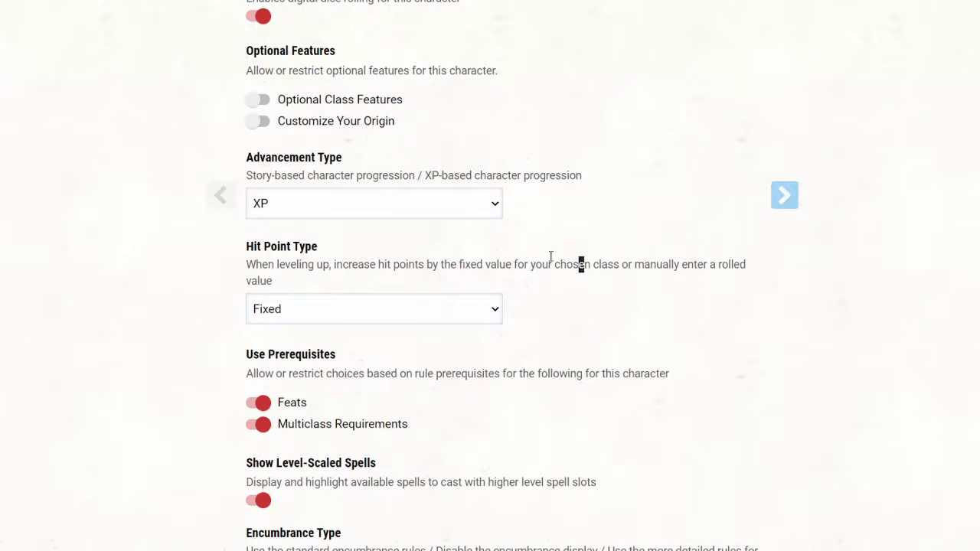
Step: Review the remaining character preferences, from hit point type to character privacy, and continue to the race selection
{"action": "scroll", "coordinate": [551, 256], "scroll_direction": "down", "scroll_amount": 1}
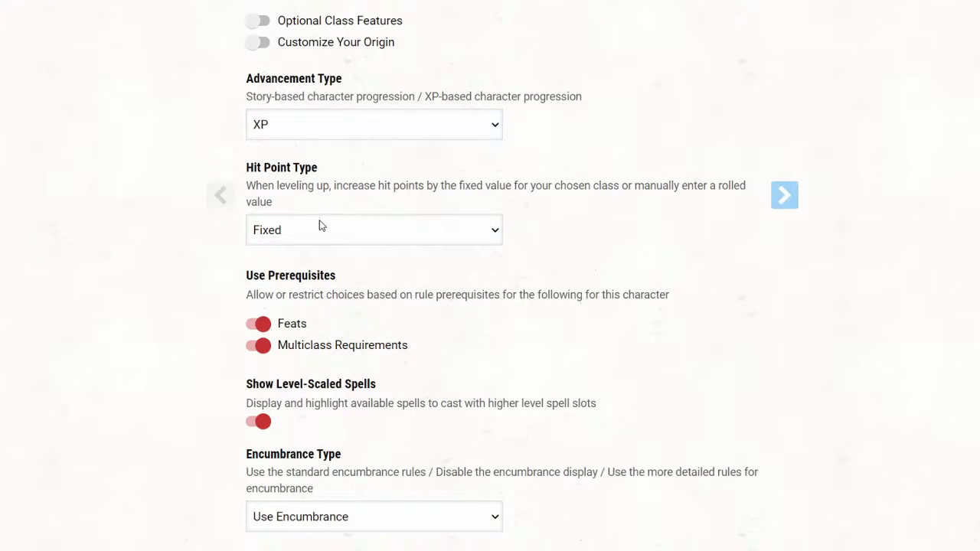
{"action": "scroll", "coordinate": [545, 230], "scroll_direction": "down", "scroll_amount": 1}
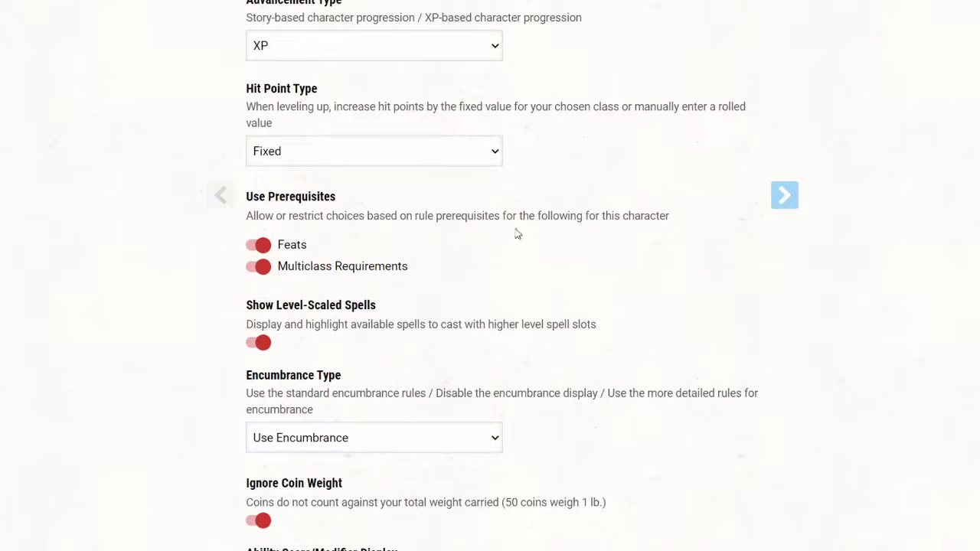
{"action": "scroll", "coordinate": [460, 237], "scroll_direction": "down", "scroll_amount": 1}
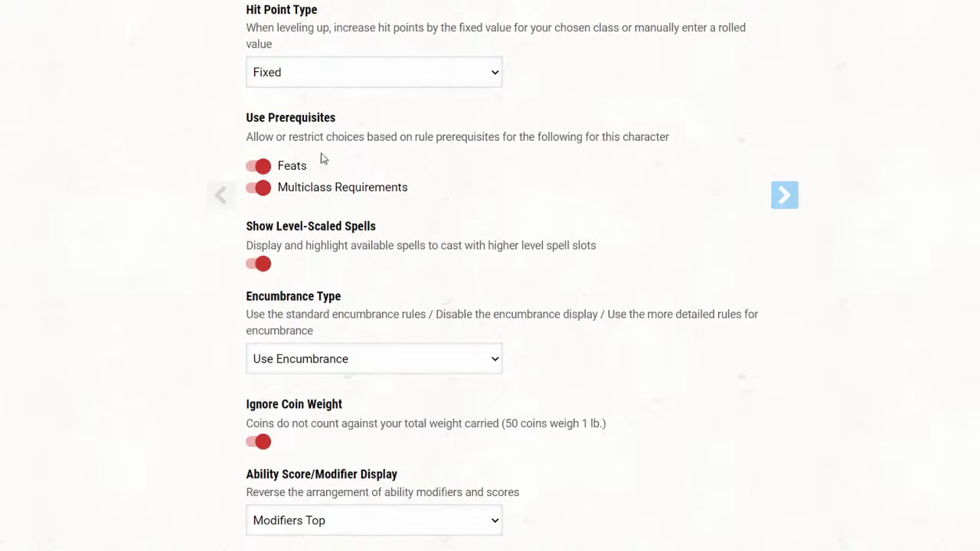
{"action": "scroll", "coordinate": [327, 217], "scroll_direction": "down", "scroll_amount": 1}
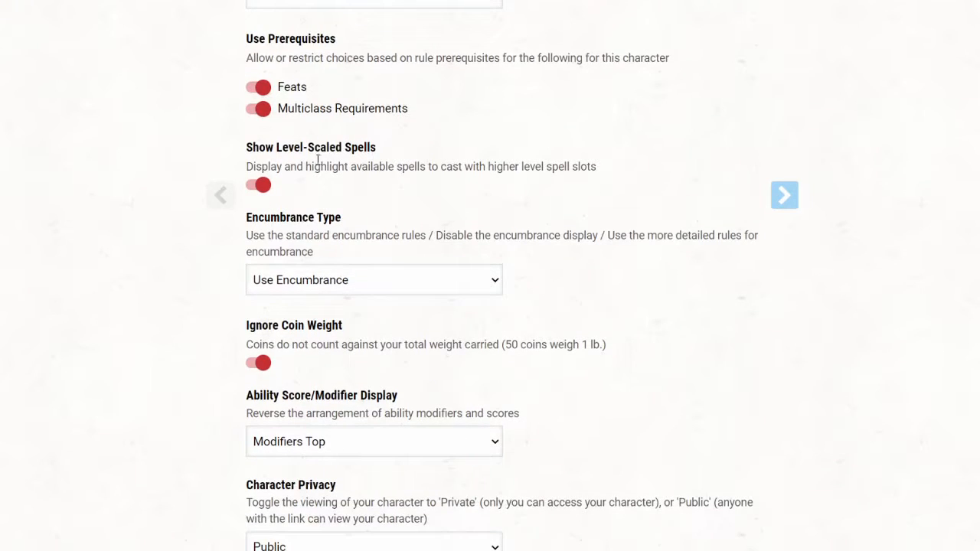
{"action": "scroll", "coordinate": [406, 213], "scroll_direction": "down", "scroll_amount": 1}
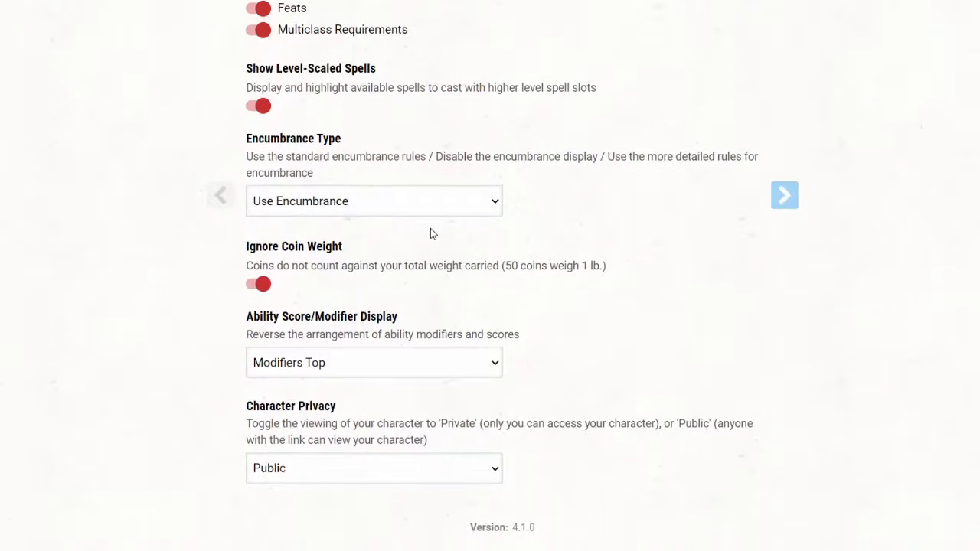
{"action": "scroll", "coordinate": [574, 298], "scroll_direction": "down", "scroll_amount": 1}
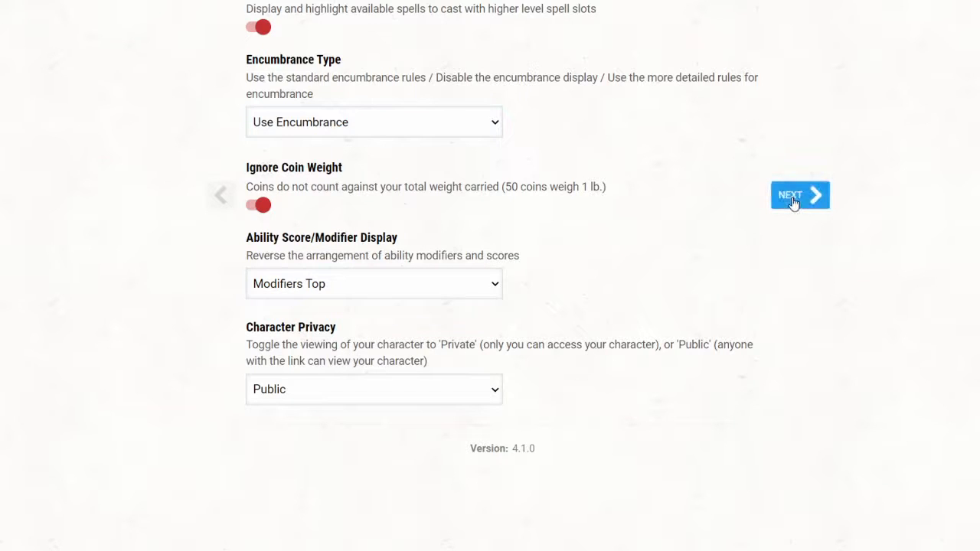
{"action": "left_click", "coordinate": [794, 203]}
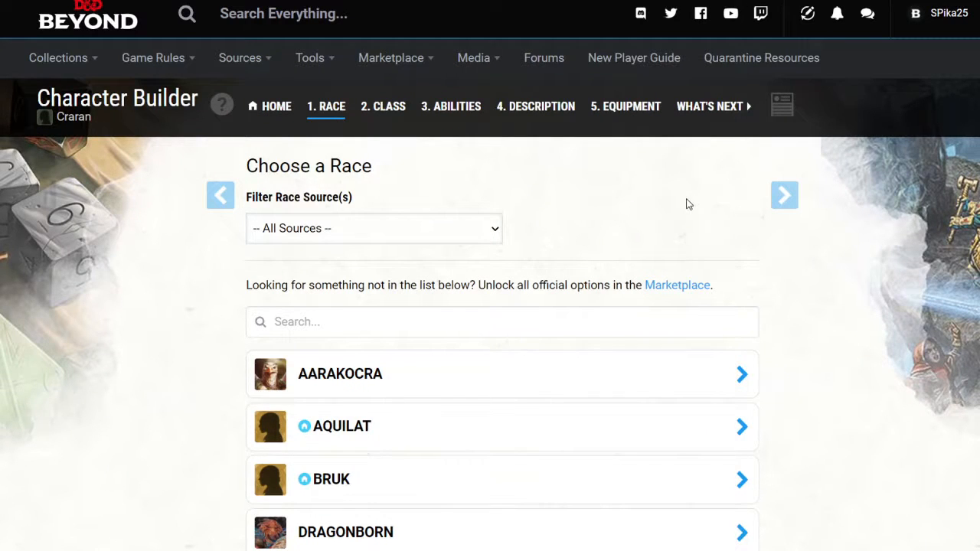
Step: Browse the full list of available races, including the homebrew ones
{"action": "scroll", "coordinate": [636, 217], "scroll_direction": "down", "scroll_amount": 4}
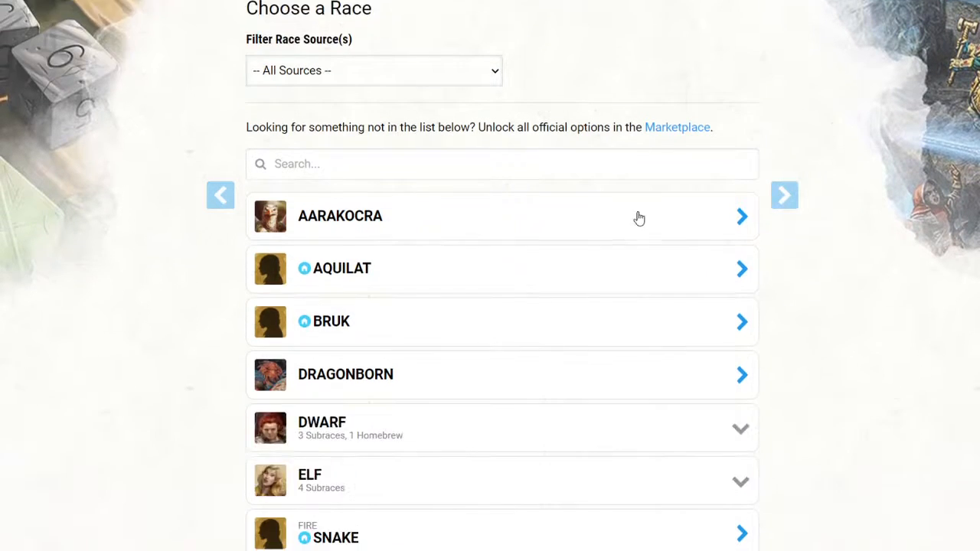
{"action": "scroll", "coordinate": [649, 204], "scroll_direction": "down", "scroll_amount": 5}
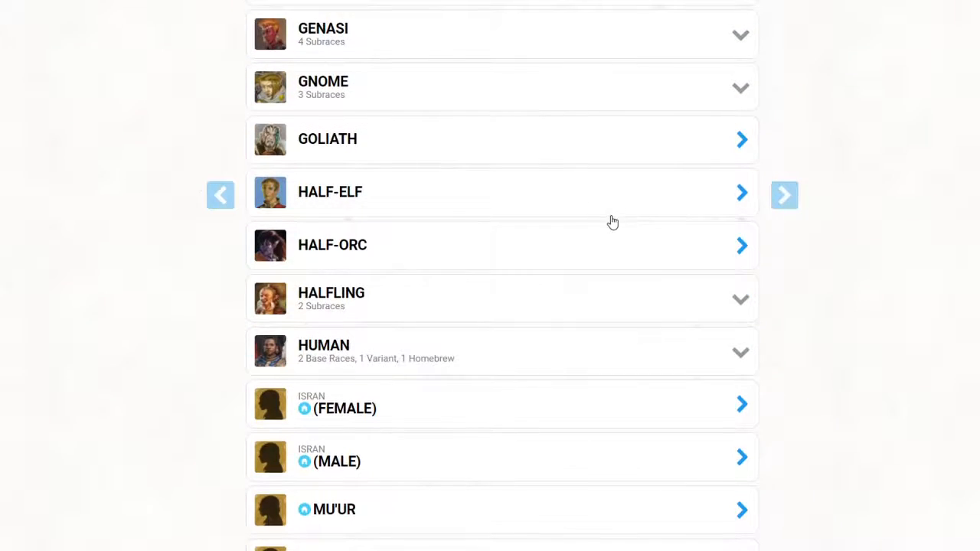
{"action": "scroll", "coordinate": [605, 226], "scroll_direction": "down", "scroll_amount": 2}
{"action": "scroll", "coordinate": [521, 229], "scroll_direction": "down", "scroll_amount": 7}
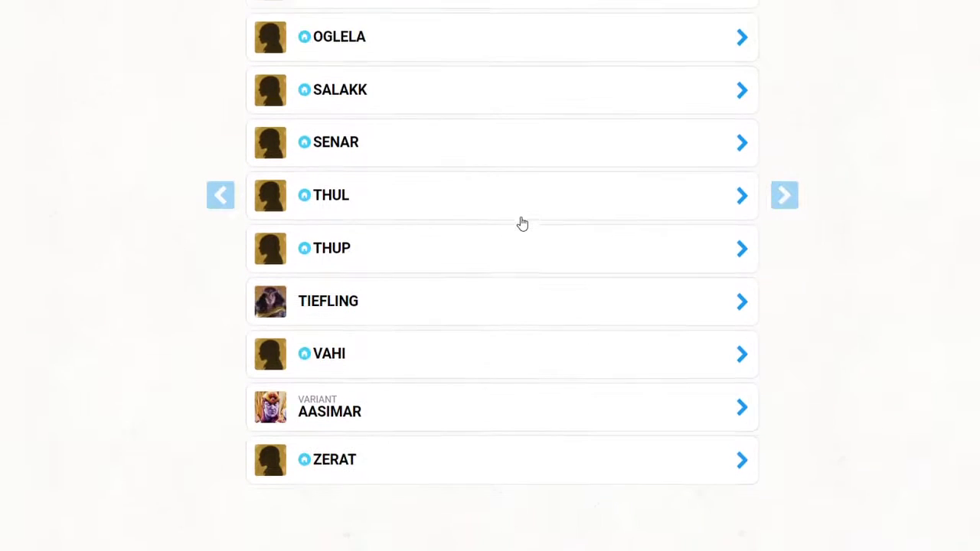
{"action": "scroll", "coordinate": [428, 230], "scroll_direction": "up", "scroll_amount": 3}
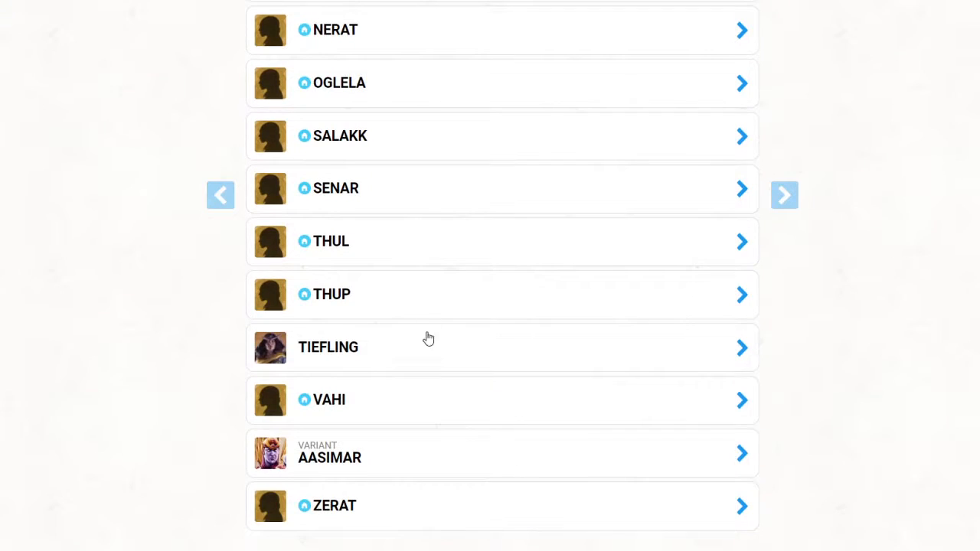
{"action": "scroll", "coordinate": [431, 337], "scroll_direction": "up", "scroll_amount": 12}
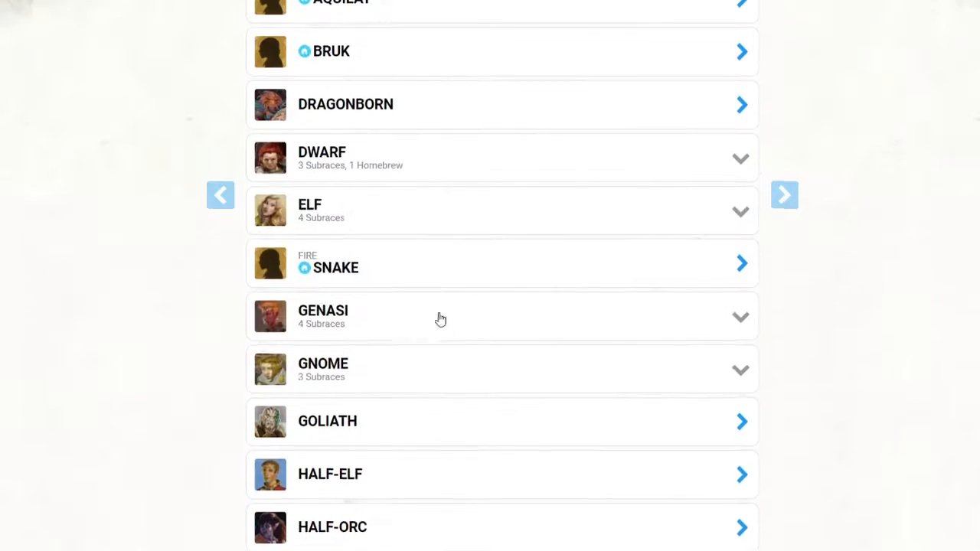
{"action": "scroll", "coordinate": [445, 305], "scroll_direction": "up", "scroll_amount": 1}
{"action": "scroll", "coordinate": [431, 286], "scroll_direction": "down", "scroll_amount": 2}
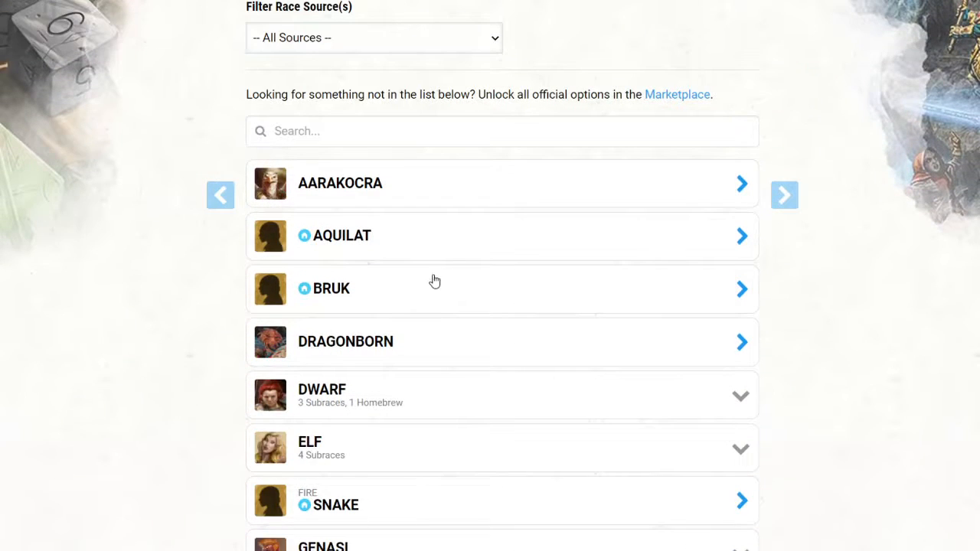
{"action": "scroll", "coordinate": [451, 181], "scroll_direction": "down", "scroll_amount": 1}
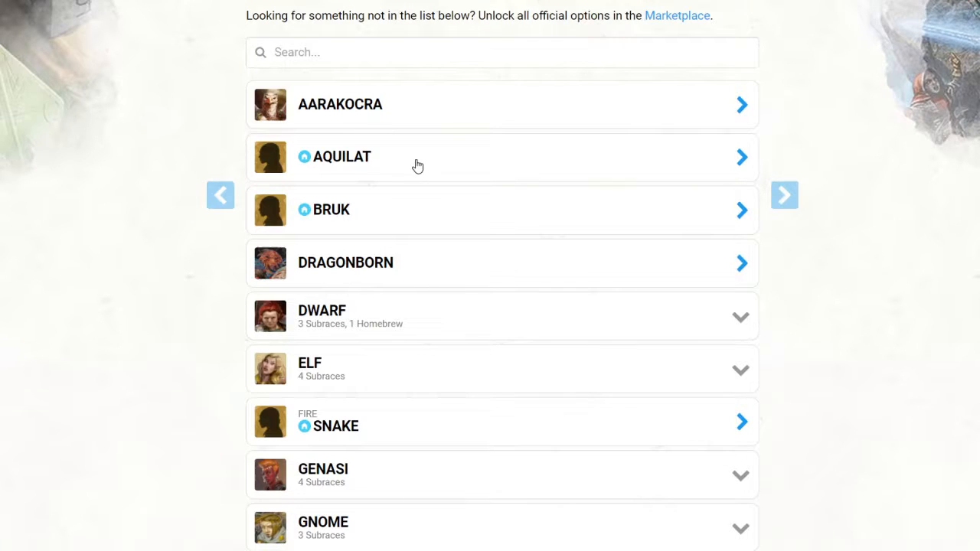
Step: Choose the homebrew Fire Snake as the character's race and confirm it
{"action": "scroll", "coordinate": [911, 157], "scroll_direction": "down", "scroll_amount": 2}
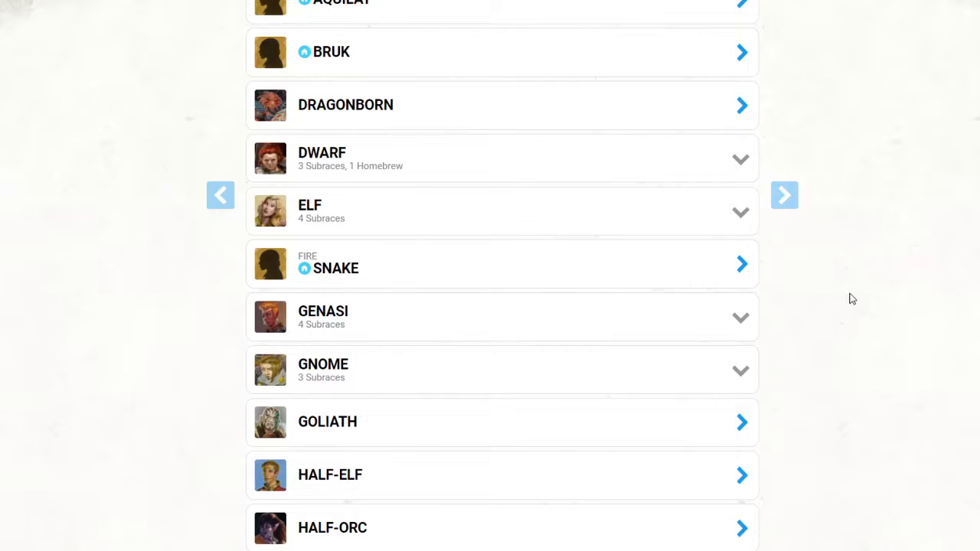
{"action": "left_click", "coordinate": [715, 268]}
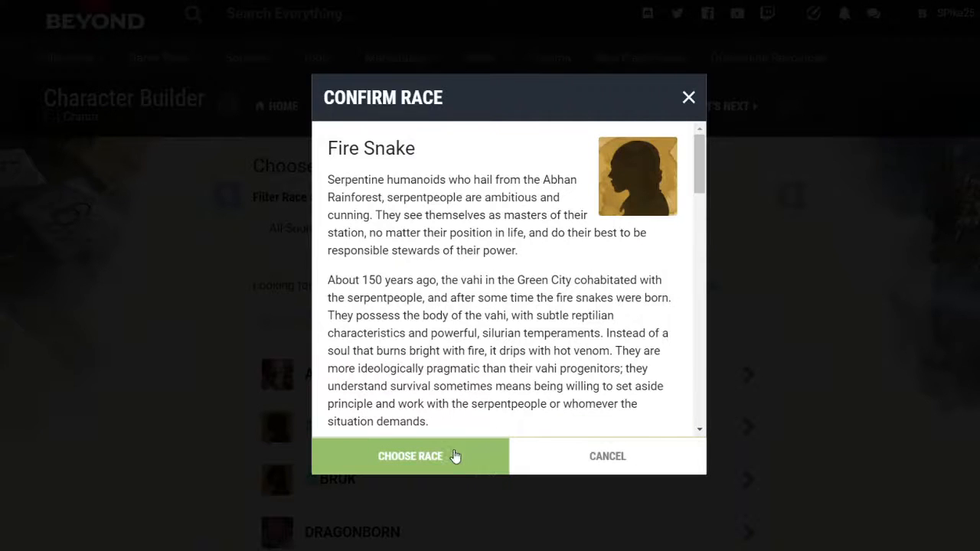
{"action": "left_click", "coordinate": [455, 456]}
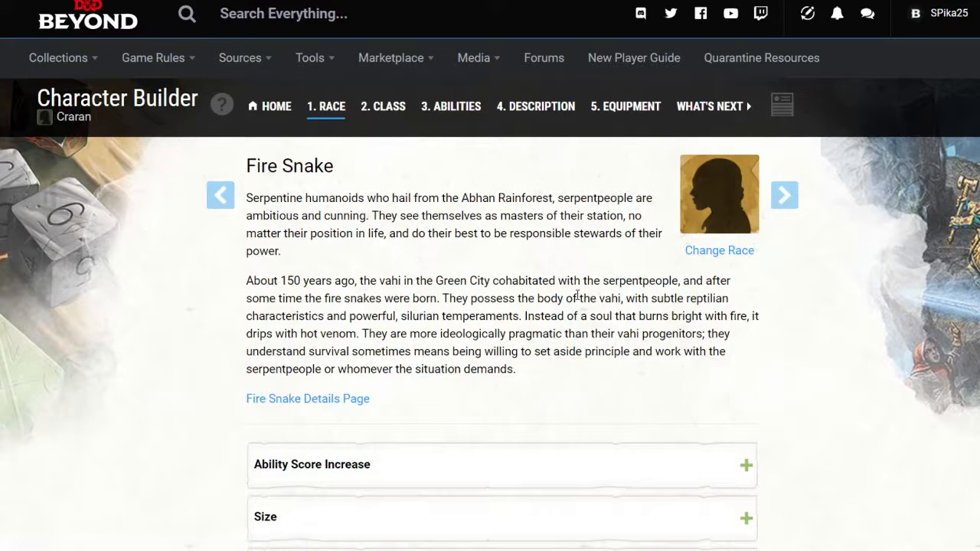
Step: Look through the Fire Snake racial traits and expand both Ability Score Increase entries to read their bonuses
{"action": "scroll", "coordinate": [570, 281], "scroll_direction": "down", "scroll_amount": 2}
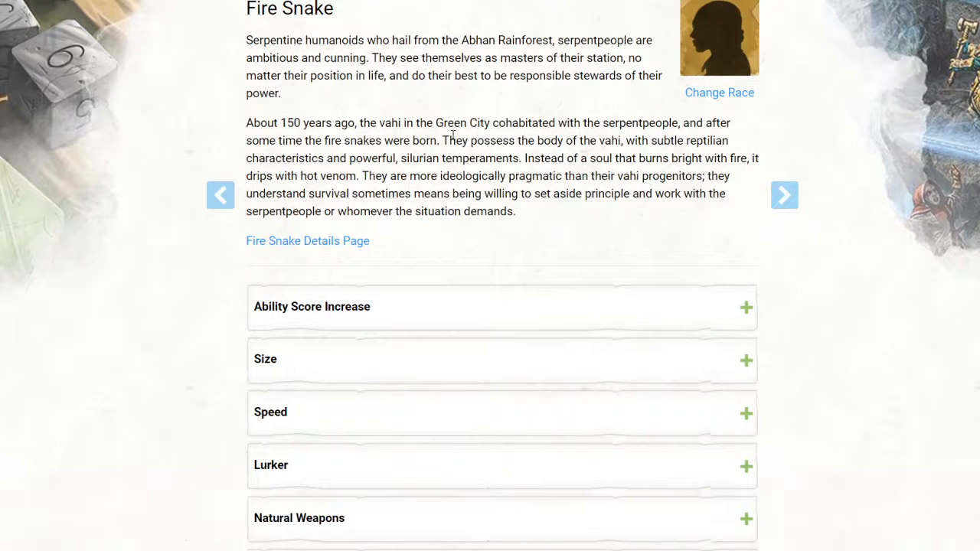
{"action": "scroll", "coordinate": [437, 118], "scroll_direction": "down", "scroll_amount": 3}
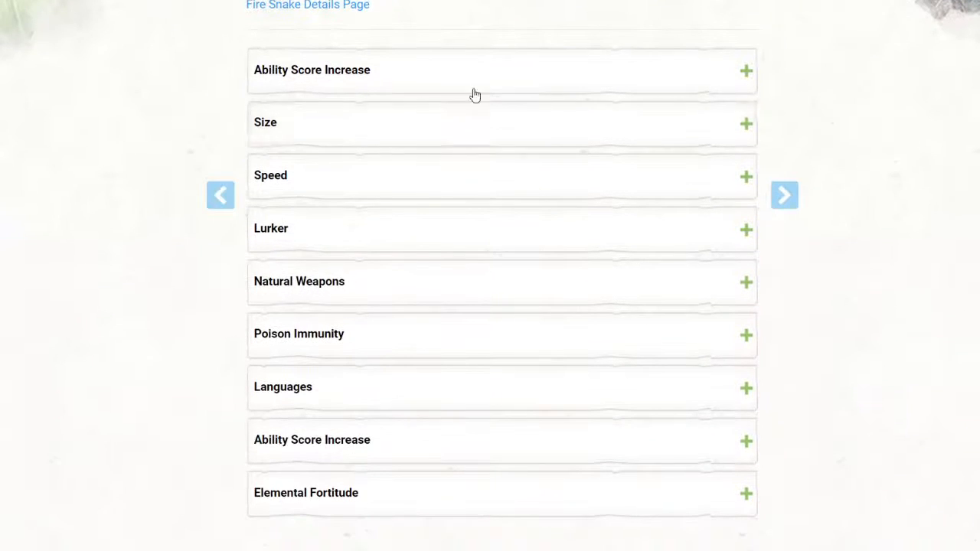
{"action": "scroll", "coordinate": [603, 128], "scroll_direction": "up", "scroll_amount": 2}
{"action": "scroll", "coordinate": [593, 131], "scroll_direction": "down", "scroll_amount": 2}
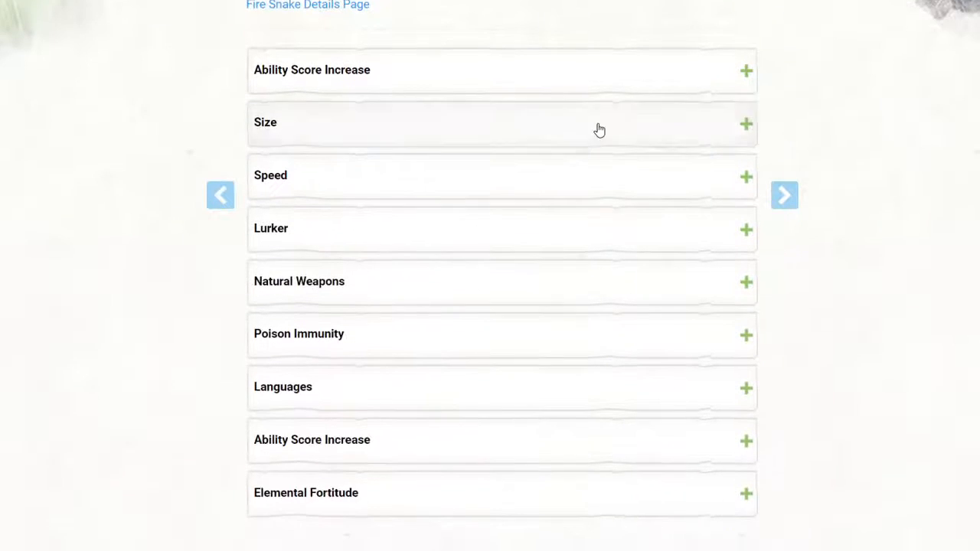
{"action": "left_click", "coordinate": [593, 83]}
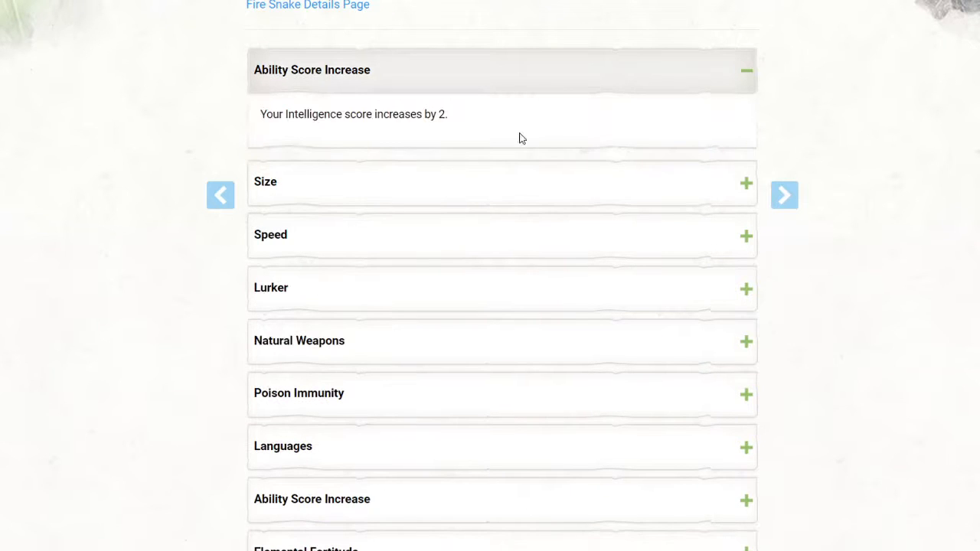
{"action": "scroll", "coordinate": [517, 141], "scroll_direction": "down", "scroll_amount": 1}
{"action": "left_click", "coordinate": [387, 418]}
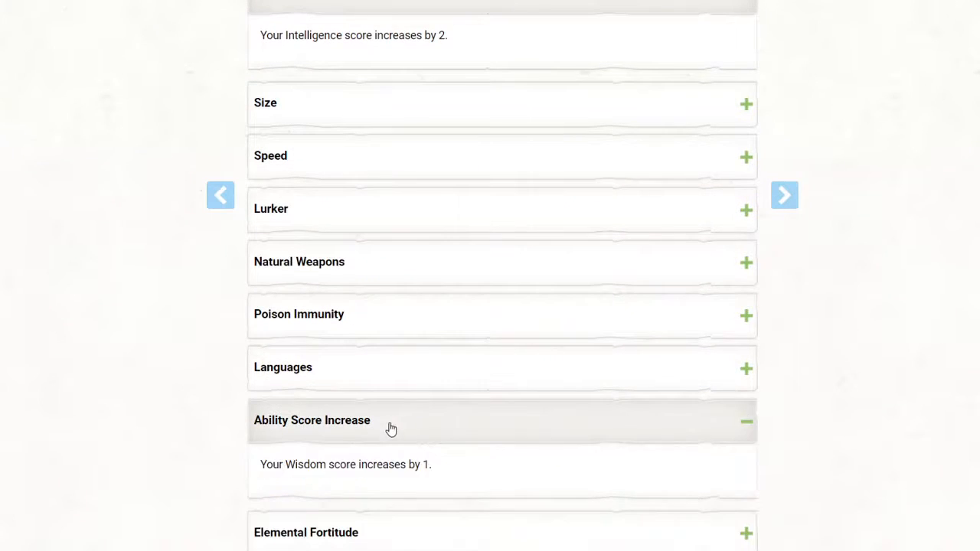
Step: Expand the Size, Speed and Lurker traits of the Fire Snake race to read their descriptions
{"action": "scroll", "coordinate": [390, 429], "scroll_direction": "down", "scroll_amount": 1}
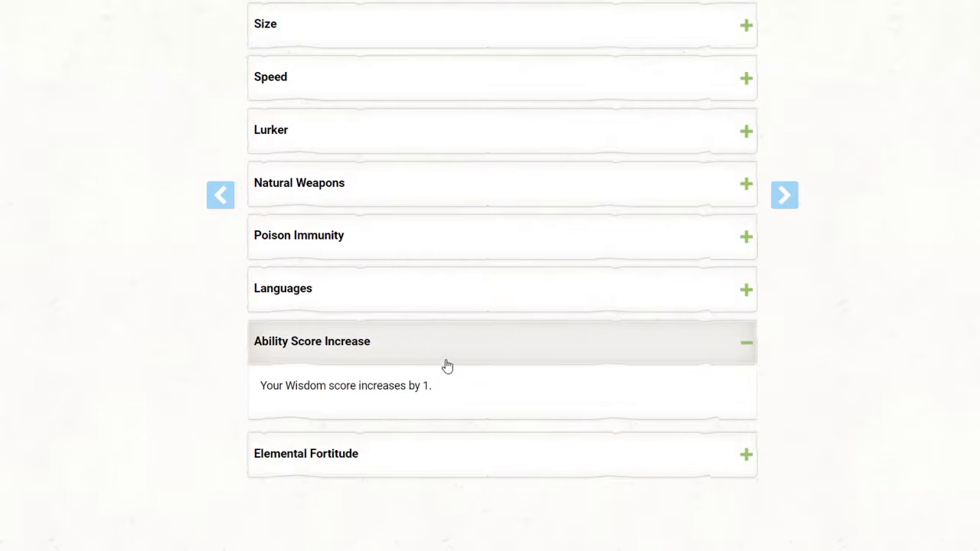
{"action": "scroll", "coordinate": [434, 312], "scroll_direction": "up", "scroll_amount": 2}
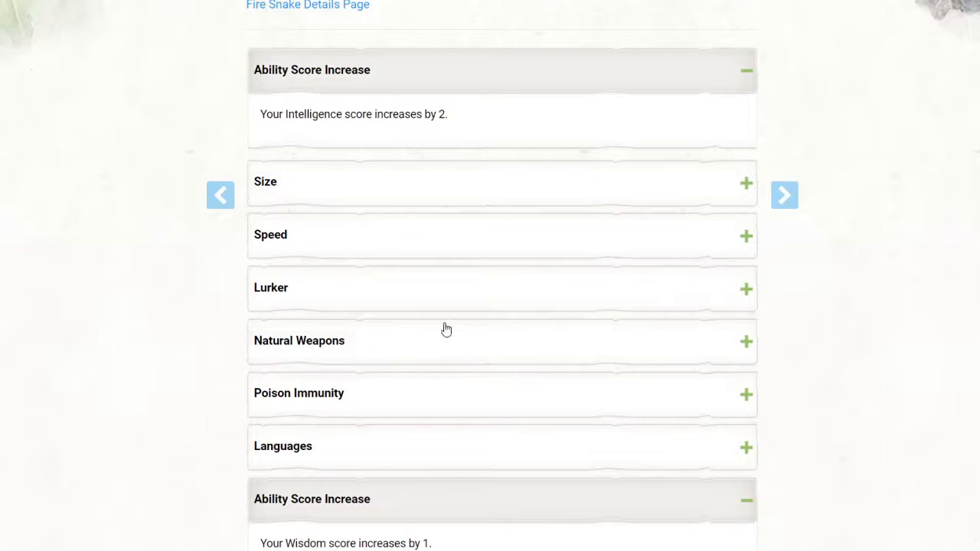
{"action": "scroll", "coordinate": [444, 330], "scroll_direction": "down", "scroll_amount": 2}
{"action": "left_click", "coordinate": [708, 42]}
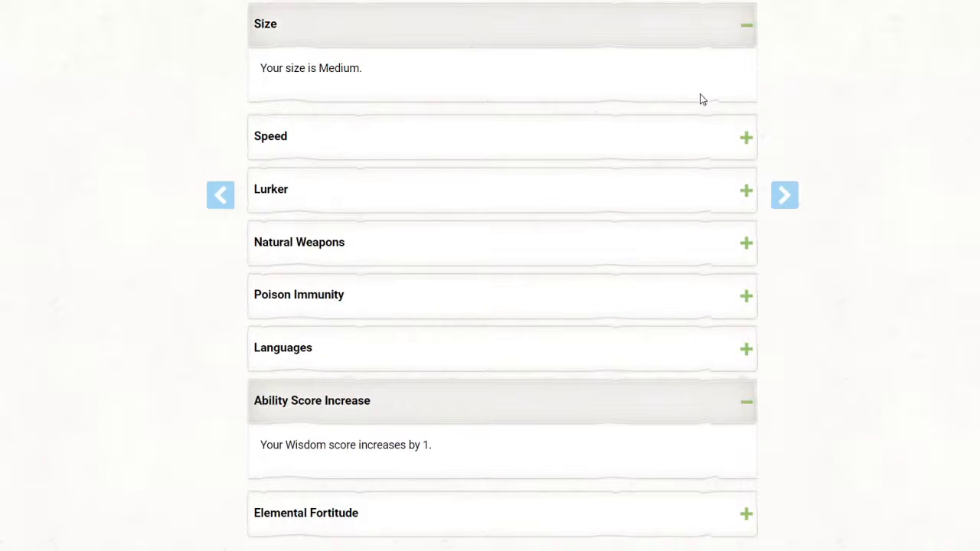
{"action": "left_click", "coordinate": [703, 153]}
{"action": "left_click", "coordinate": [698, 246]}
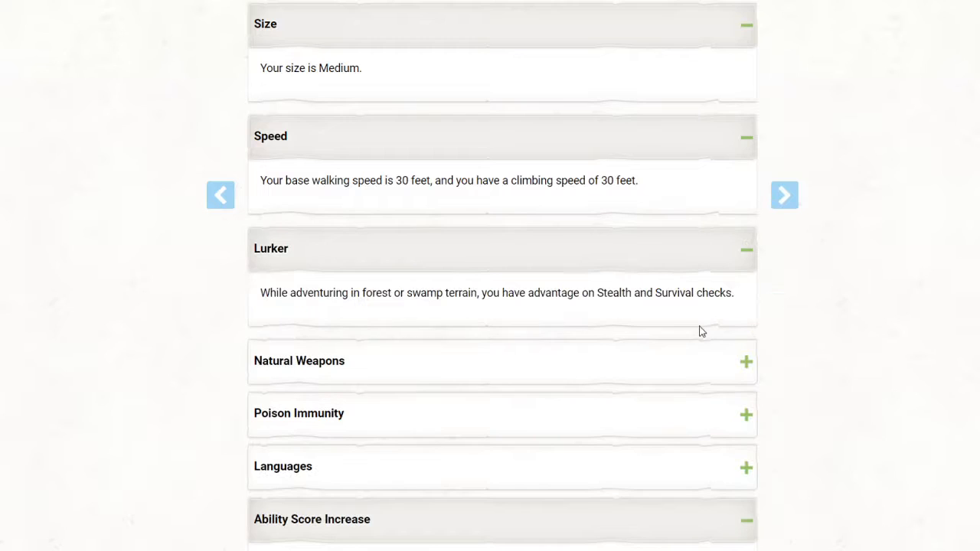
Step: Expand the Natural Weapons, Poison Immunity and Languages traits and highlight "Common and Attor." in the Languages description
{"action": "left_click", "coordinate": [703, 374]}
{"action": "scroll", "coordinate": [722, 403], "scroll_direction": "down", "scroll_amount": 3}
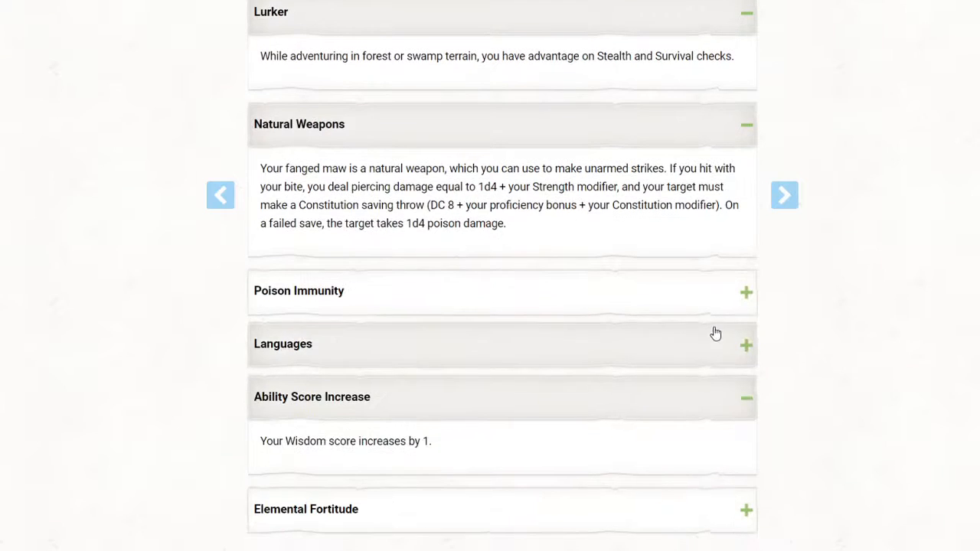
{"action": "left_click", "coordinate": [706, 299]}
{"action": "left_click", "coordinate": [720, 412]}
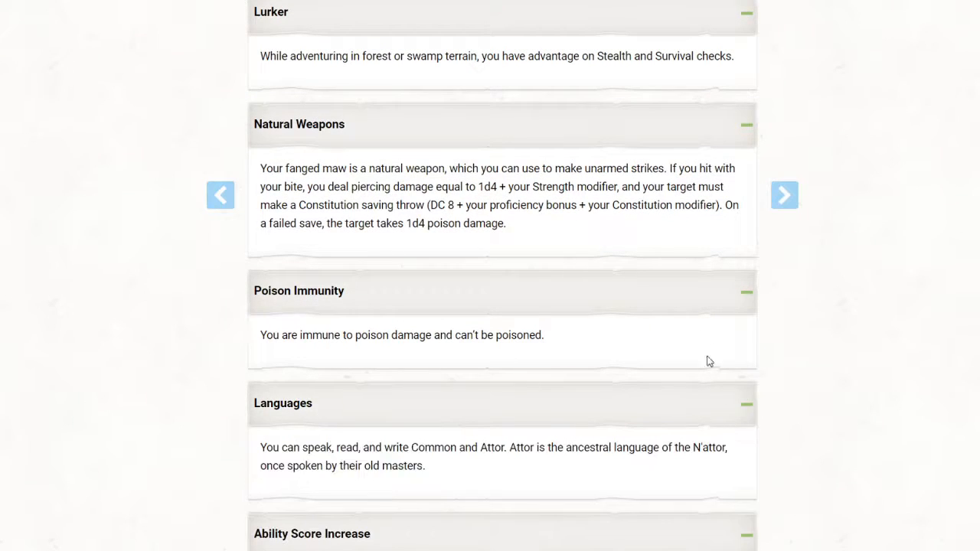
{"action": "scroll", "coordinate": [707, 360], "scroll_direction": "down", "scroll_amount": 2}
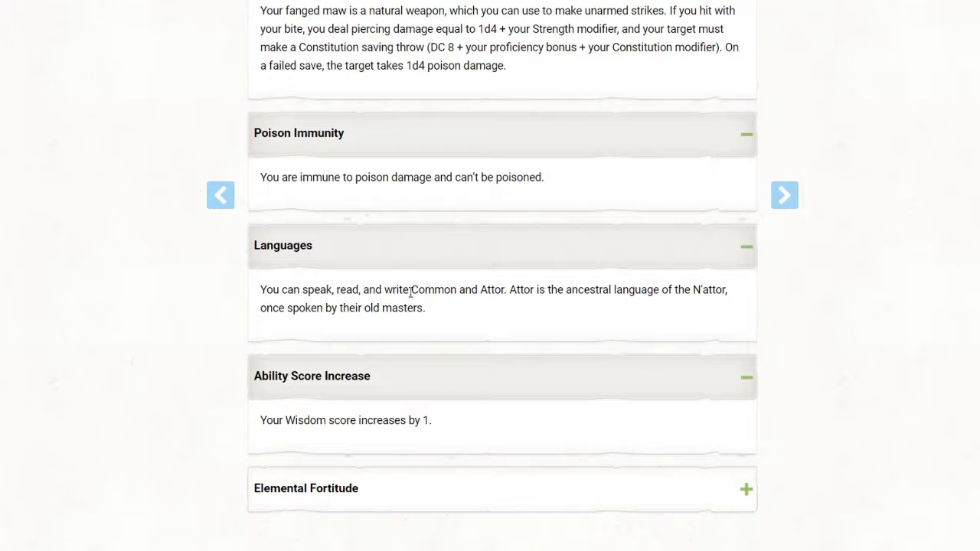
{"action": "left_click_drag", "start_coordinate": [411, 291], "coordinate": [509, 302]}
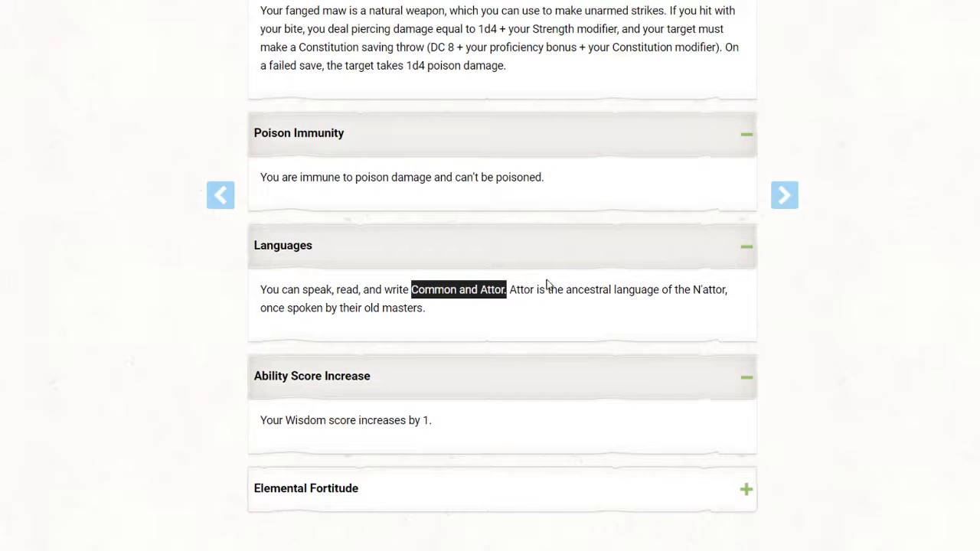
Step: Continue to the class selection and add Wizard as the character's class
{"action": "left_click", "coordinate": [795, 208]}
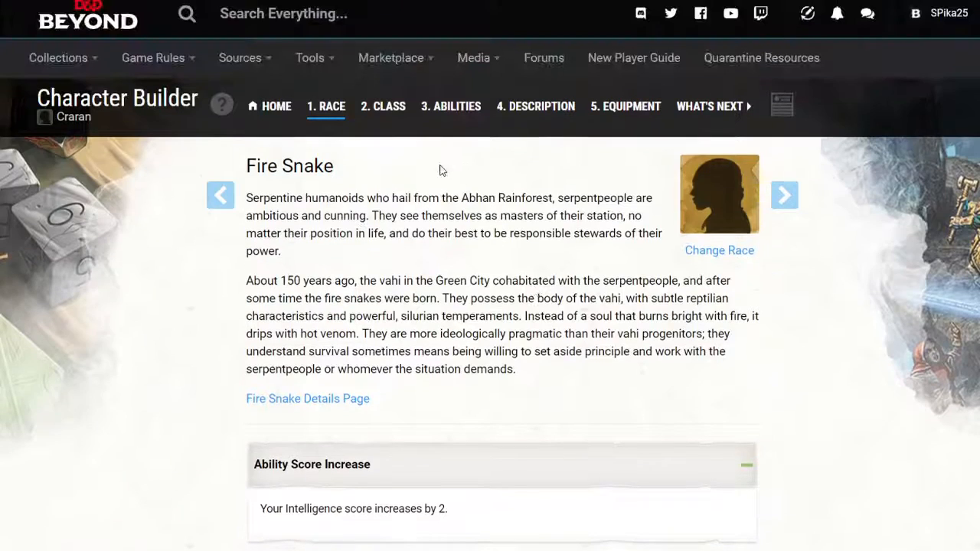
{"action": "scroll", "coordinate": [441, 170], "scroll_direction": "down", "scroll_amount": 15}
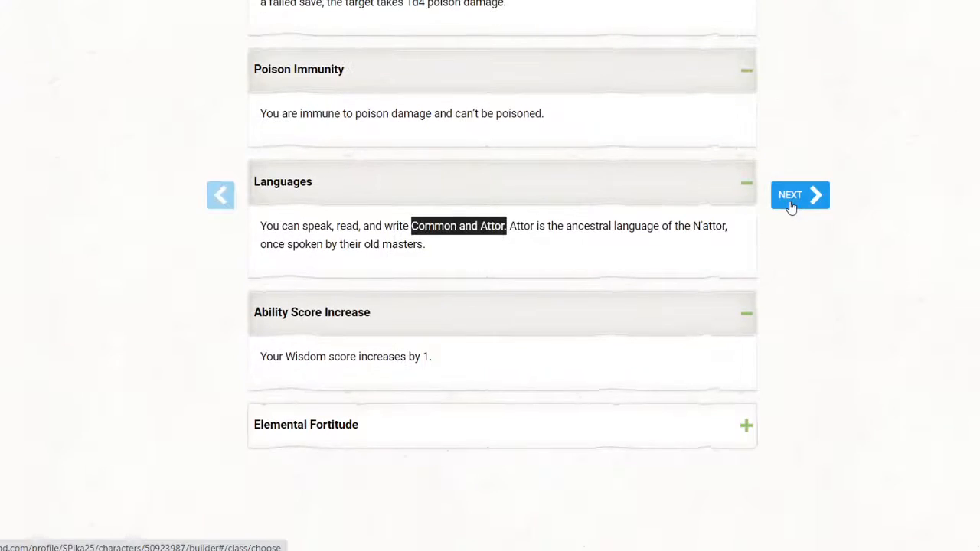
{"action": "left_click", "coordinate": [792, 201]}
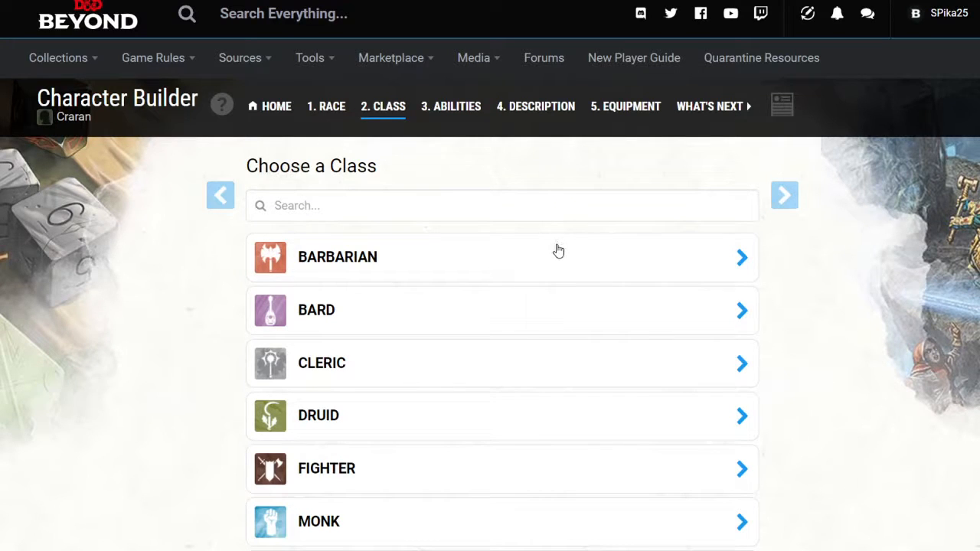
{"action": "scroll", "coordinate": [571, 278], "scroll_direction": "down", "scroll_amount": 4}
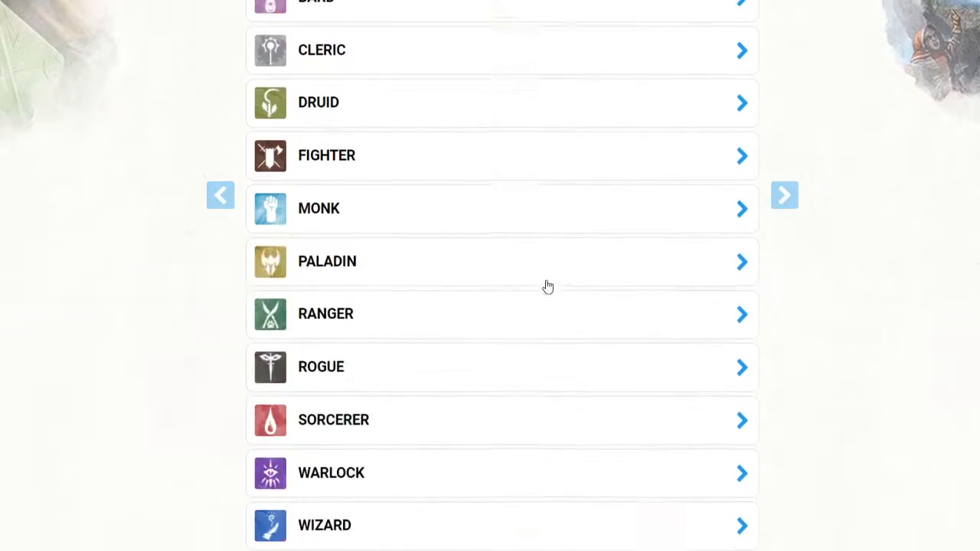
{"action": "scroll", "coordinate": [540, 294], "scroll_direction": "down", "scroll_amount": 1}
{"action": "left_click", "coordinate": [654, 439]}
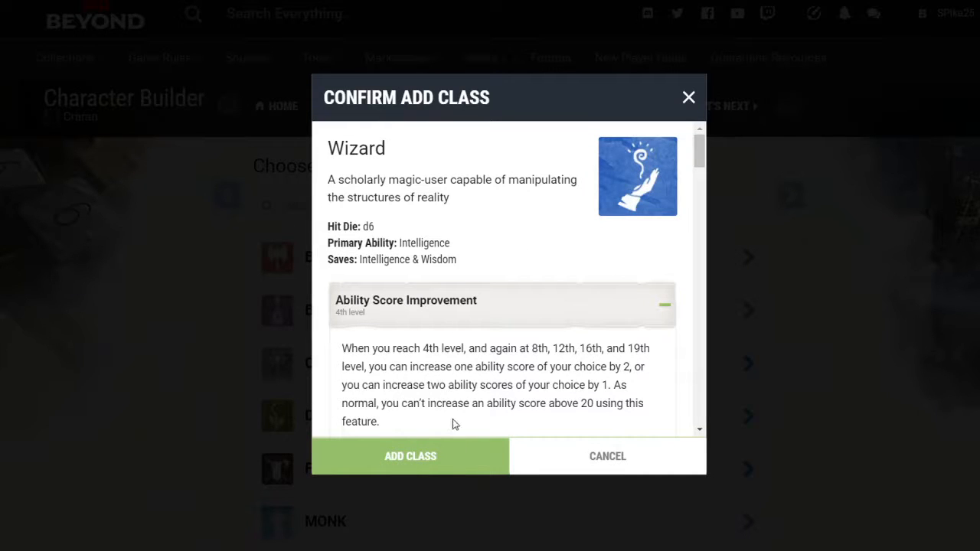
{"action": "left_click", "coordinate": [439, 460]}
Step: Expand the Wizard's Hit Points feature and read how its hit points are determined
{"action": "scroll", "coordinate": [551, 222], "scroll_direction": "down", "scroll_amount": 1}
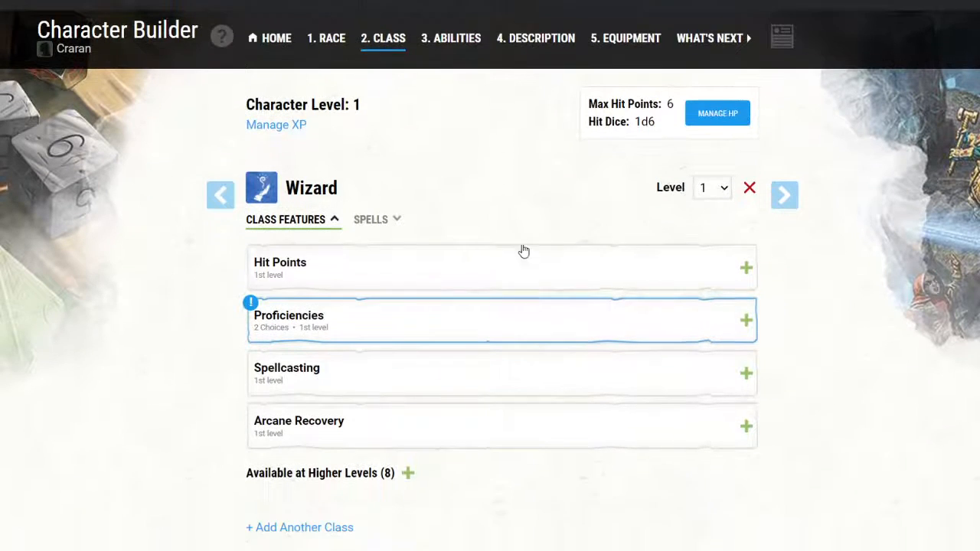
{"action": "left_click", "coordinate": [742, 255]}
{"action": "scroll", "coordinate": [494, 280], "scroll_direction": "down", "scroll_amount": 1}
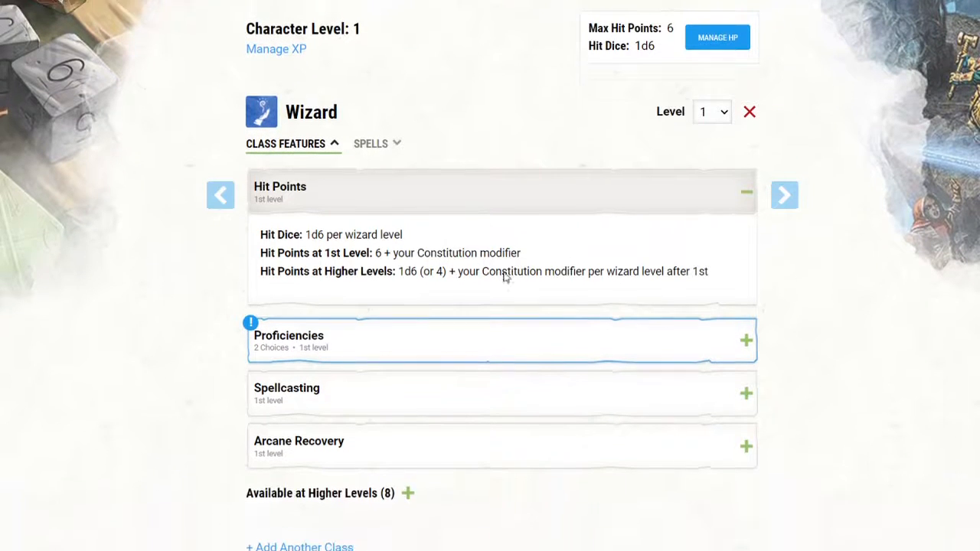
{"action": "scroll", "coordinate": [552, 201], "scroll_direction": "up", "scroll_amount": 2}
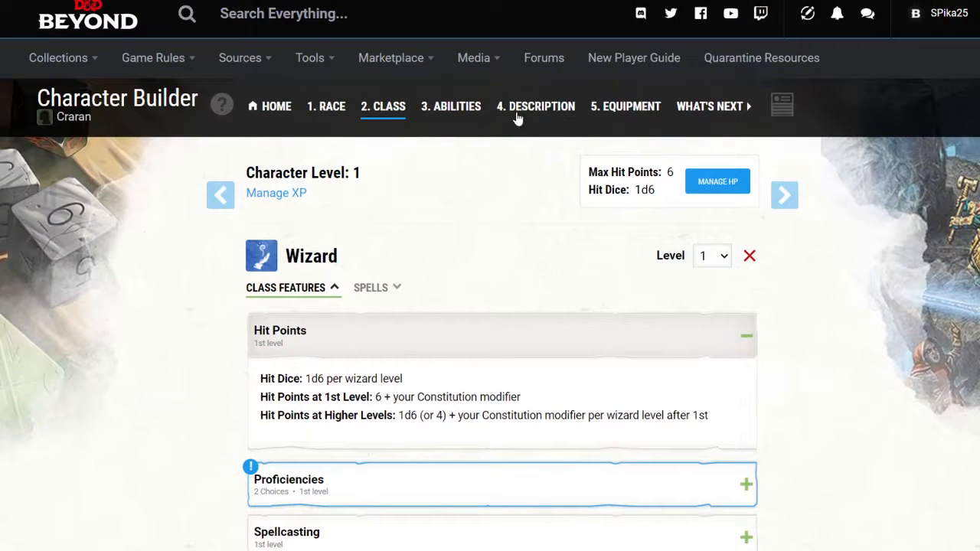
{"action": "scroll", "coordinate": [591, 254], "scroll_direction": "down", "scroll_amount": 3}
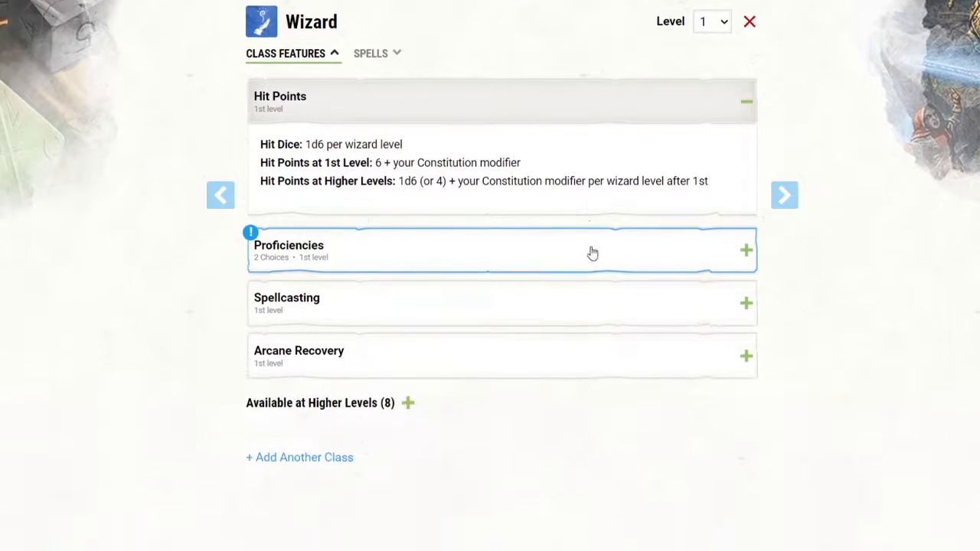
Step: Choose Arcana and Religion as the two Wizard skill proficiencies
{"action": "left_click", "coordinate": [709, 246]}
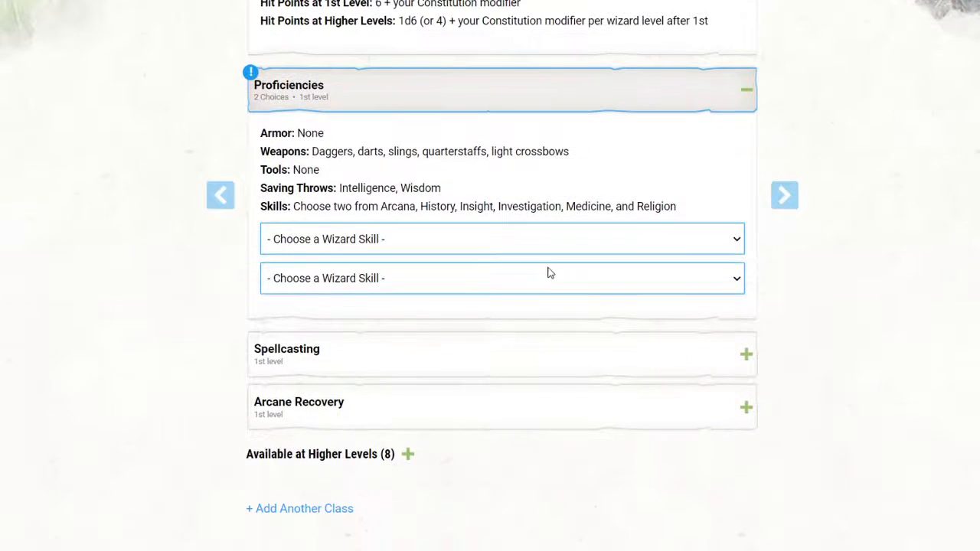
{"action": "left_click", "coordinate": [455, 235]}
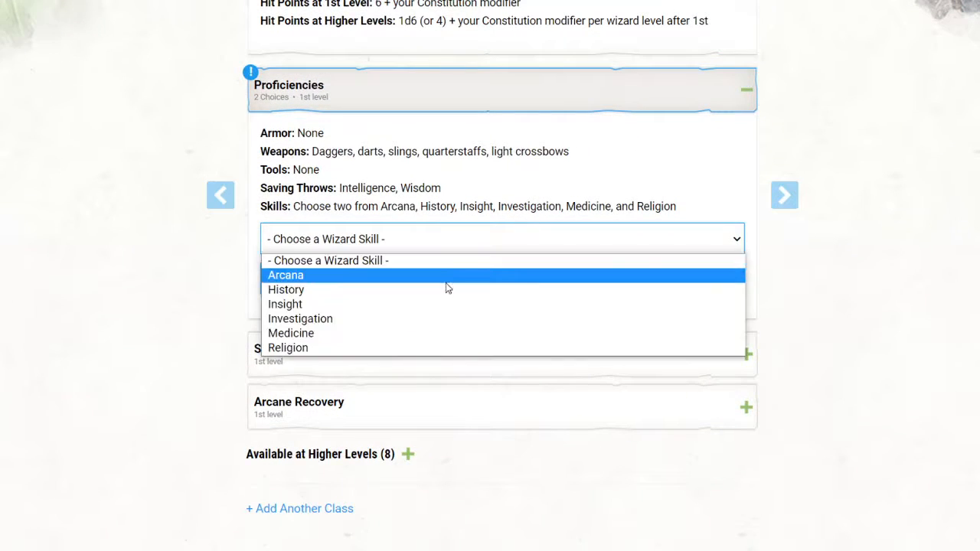
{"action": "left_click", "coordinate": [425, 278]}
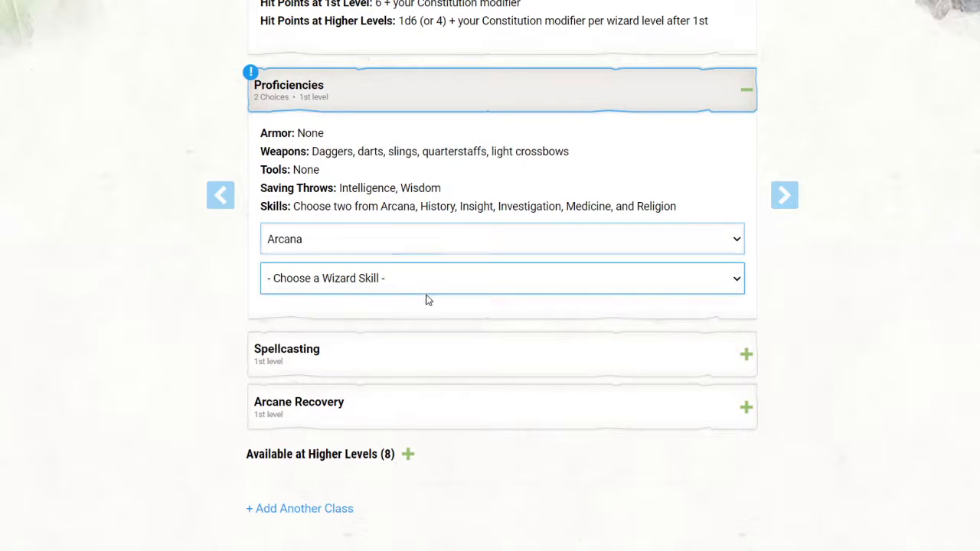
{"action": "left_click", "coordinate": [427, 281]}
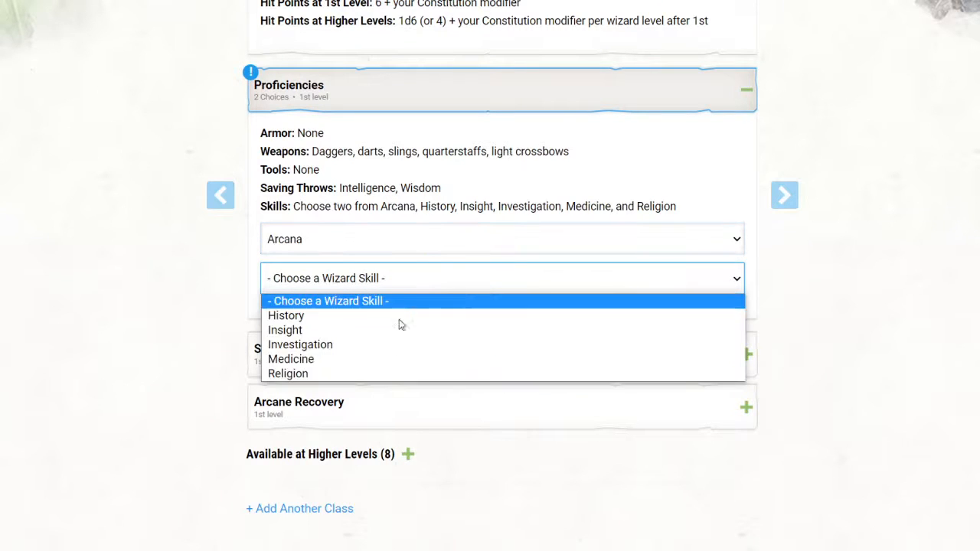
{"action": "left_click", "coordinate": [352, 373]}
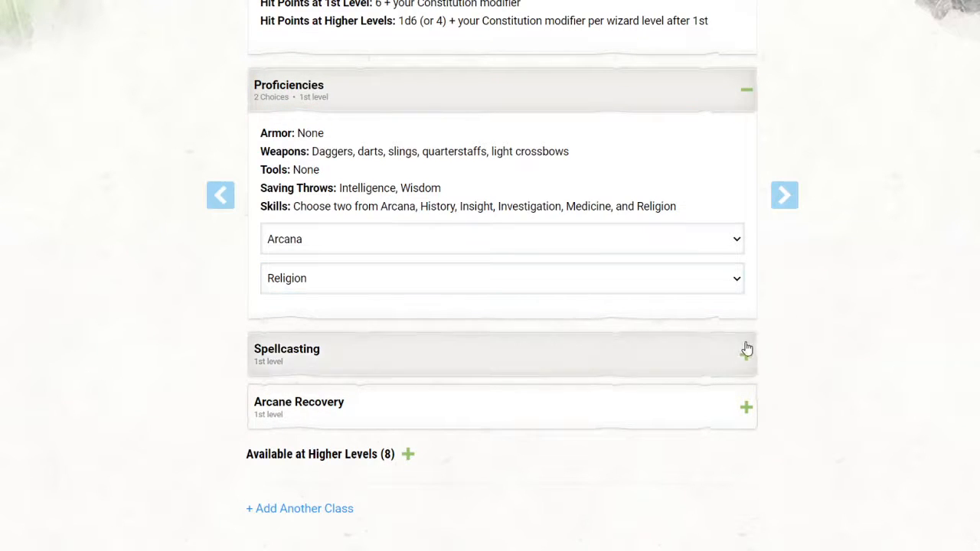
Step: Expand the Spellcasting and Arcane Recovery features and look through the Wizard's class features
{"action": "left_click", "coordinate": [726, 365]}
{"action": "scroll", "coordinate": [792, 356], "scroll_direction": "down", "scroll_amount": 1}
{"action": "scroll", "coordinate": [766, 355], "scroll_direction": "down", "scroll_amount": 2}
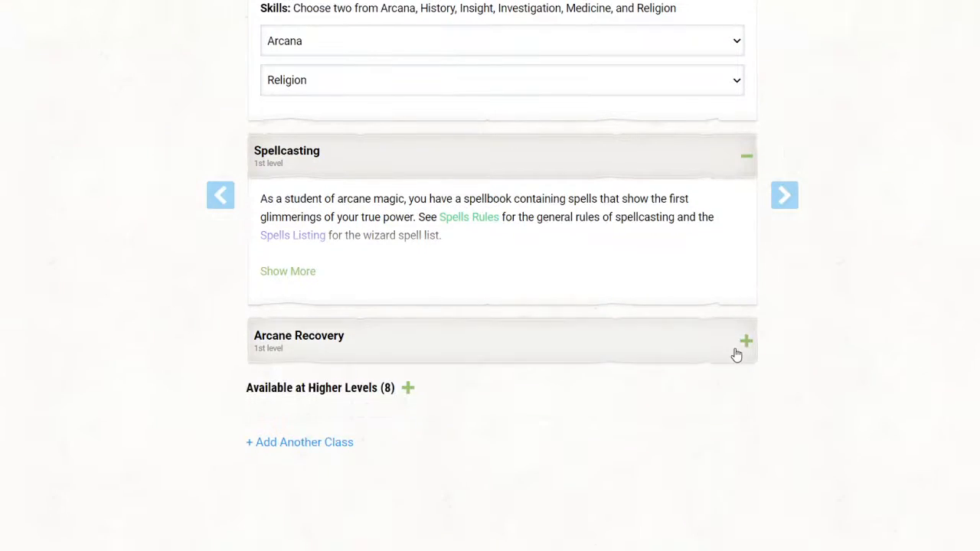
{"action": "left_click", "coordinate": [745, 345]}
{"action": "scroll", "coordinate": [774, 329], "scroll_direction": "down", "scroll_amount": 1}
{"action": "scroll", "coordinate": [783, 310], "scroll_direction": "up", "scroll_amount": 2}
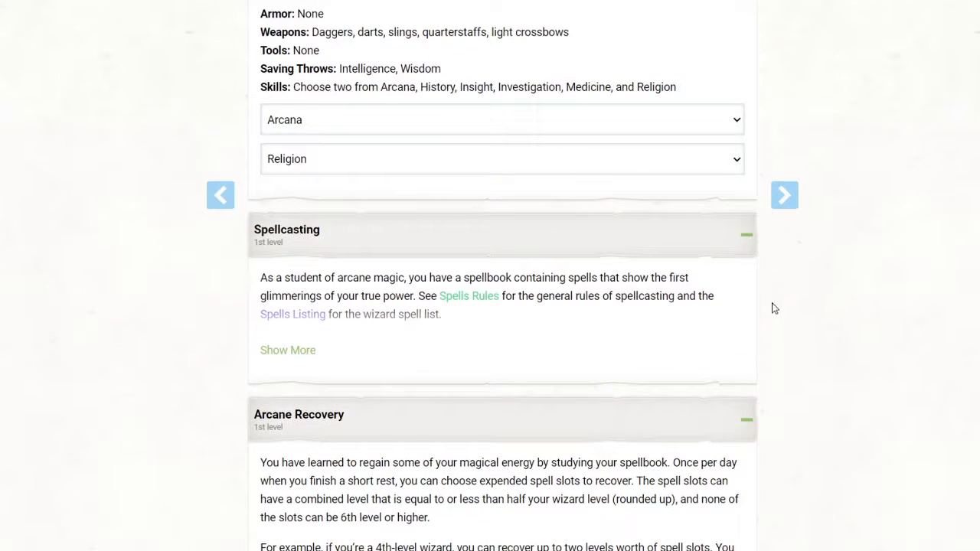
{"action": "scroll", "coordinate": [682, 276], "scroll_direction": "up", "scroll_amount": 4}
{"action": "scroll", "coordinate": [582, 344], "scroll_direction": "down", "scroll_amount": 7}
Step: Check the levels available for the Wizard class and close the list without changing the level
{"action": "scroll", "coordinate": [583, 343], "scroll_direction": "up", "scroll_amount": 10}
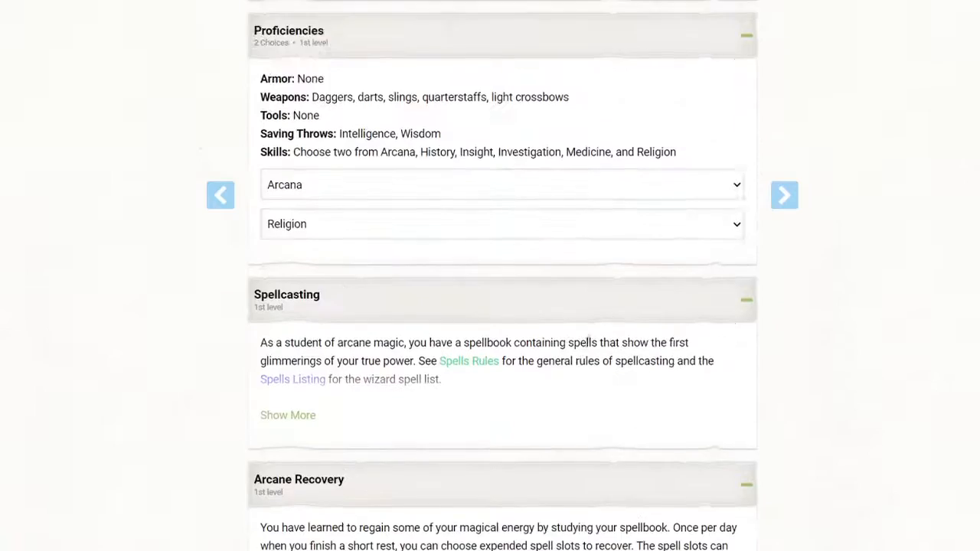
{"action": "left_click", "coordinate": [720, 263]}
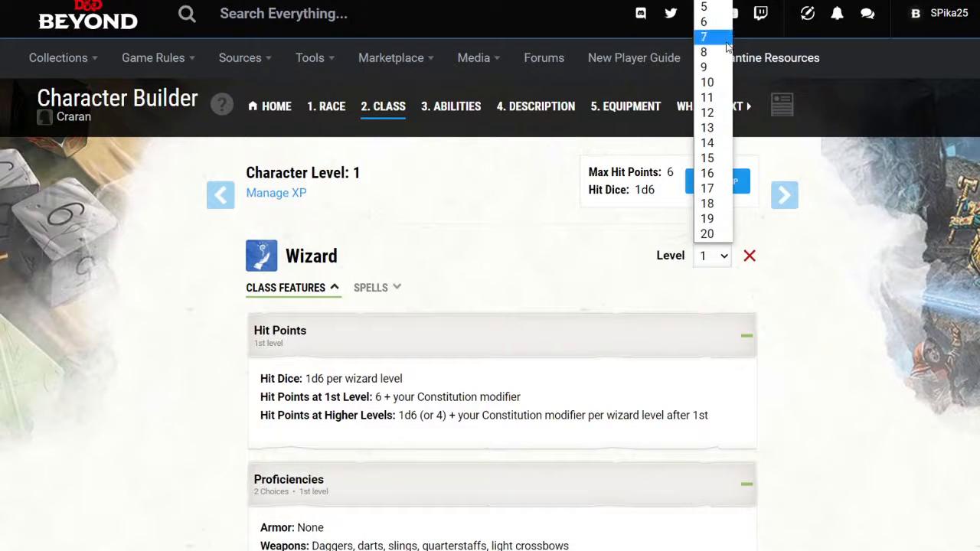
{"action": "left_click", "coordinate": [553, 285]}
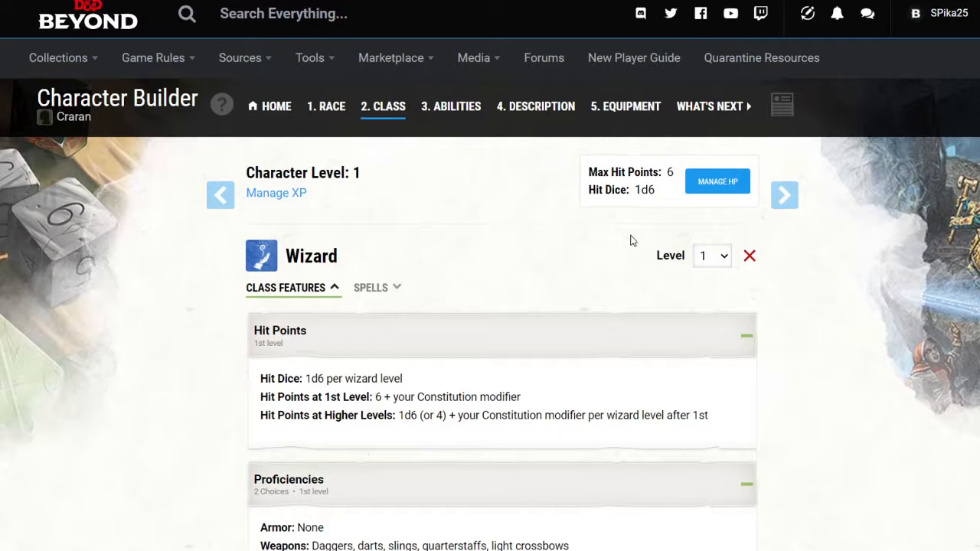
Step: Continue to the ability scores and select Point Buy as the generation method
{"action": "scroll", "coordinate": [631, 240], "scroll_direction": "down", "scroll_amount": 10}
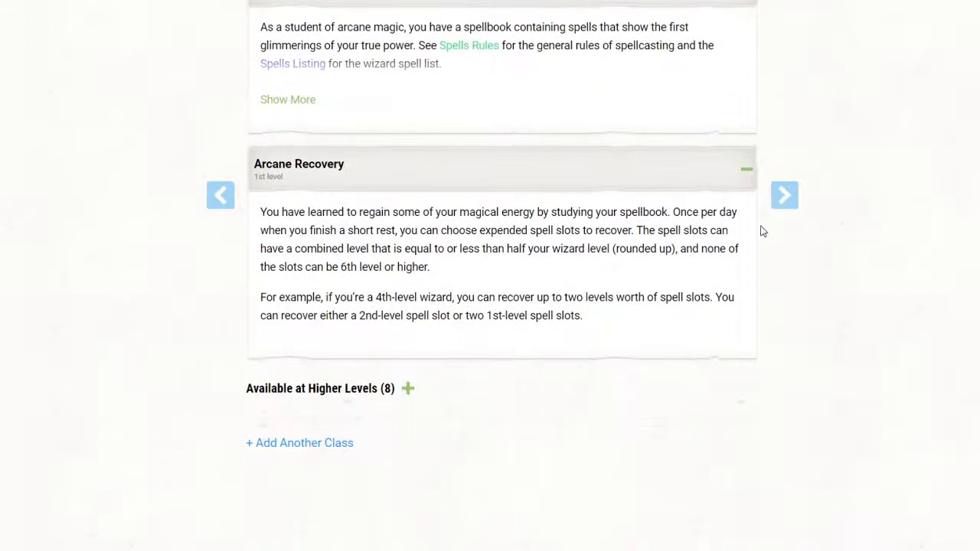
{"action": "left_click", "coordinate": [785, 195]}
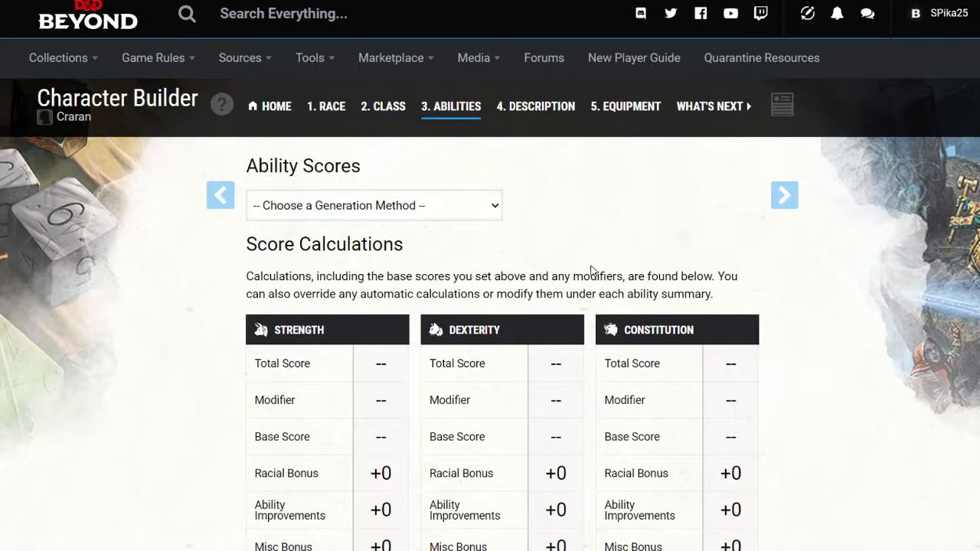
{"action": "left_click", "coordinate": [490, 219]}
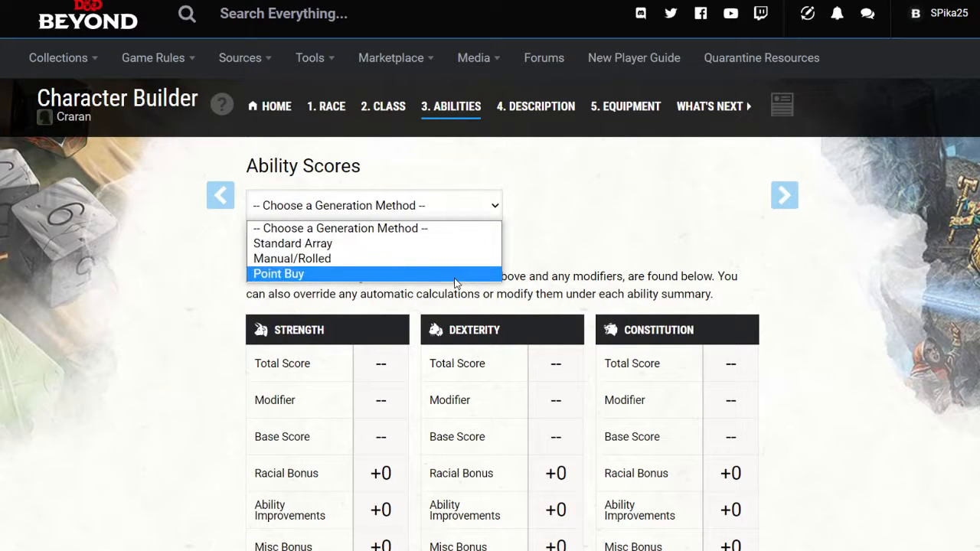
{"action": "left_click", "coordinate": [456, 276]}
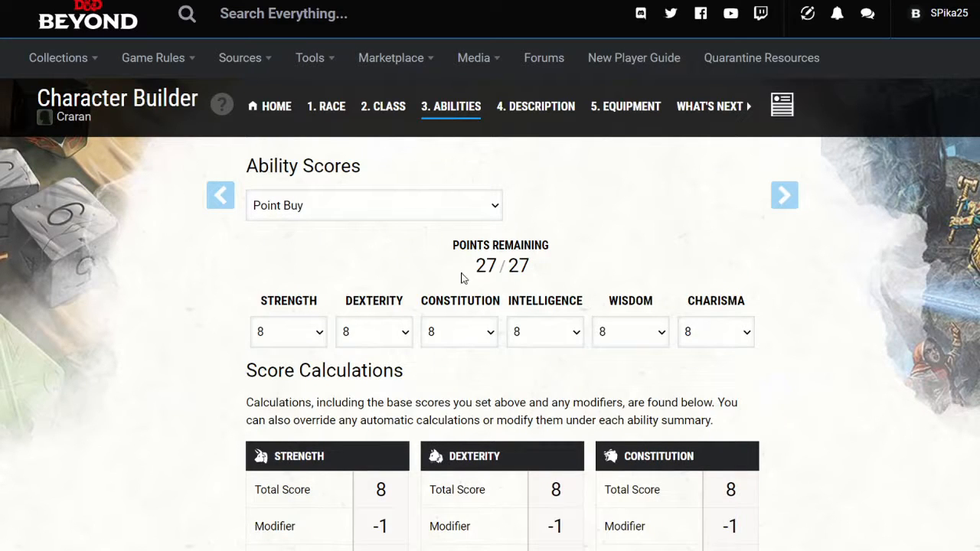
Step: Examine the score calculations of all six abilities and the point costs offered for Dexterity
{"action": "scroll", "coordinate": [561, 354], "scroll_direction": "down", "scroll_amount": 7}
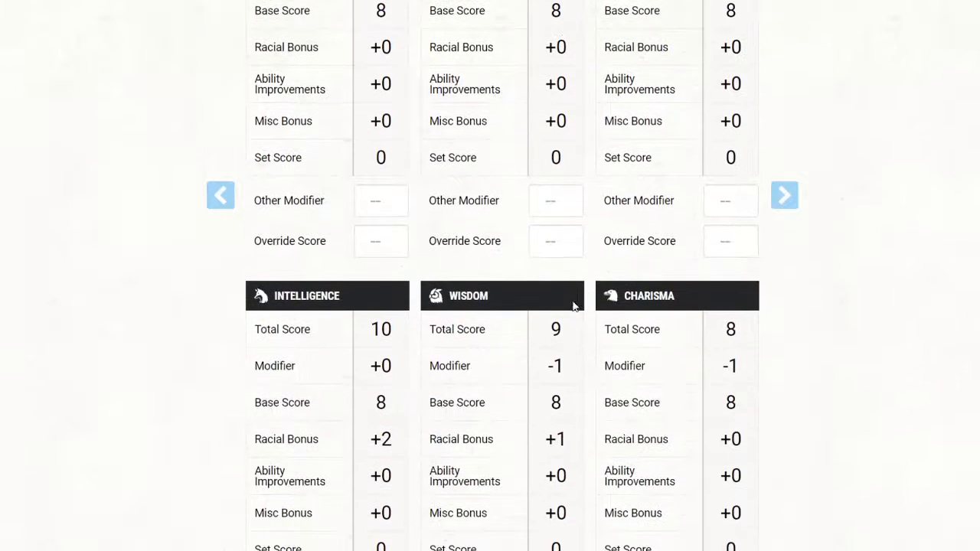
{"action": "scroll", "coordinate": [598, 281], "scroll_direction": "down", "scroll_amount": 3}
{"action": "scroll", "coordinate": [598, 281], "scroll_direction": "up", "scroll_amount": 10}
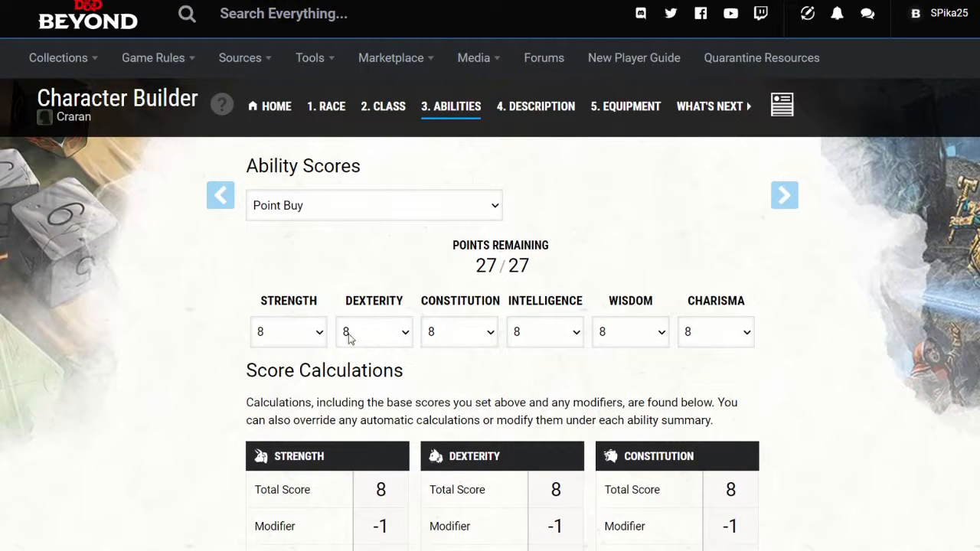
{"action": "left_click", "coordinate": [366, 339]}
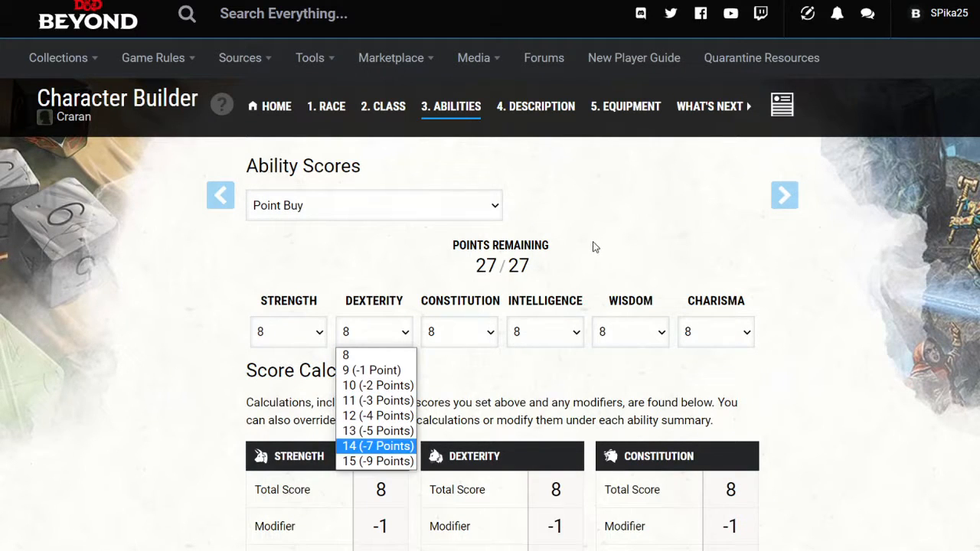
{"action": "left_click", "coordinate": [574, 249]}
Step: Switch the ability score generation method to Standard Array and back to Point Buy
{"action": "left_click", "coordinate": [495, 216]}
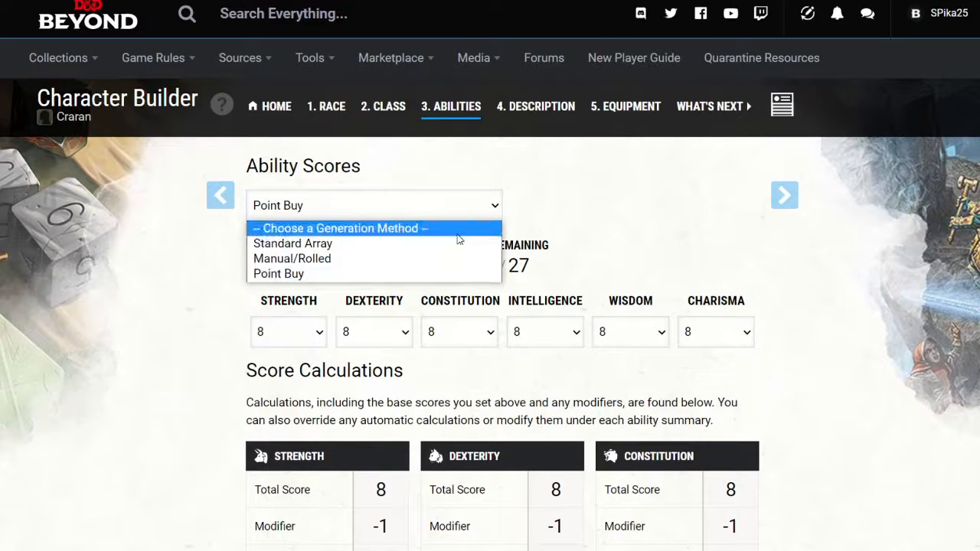
{"action": "left_click", "coordinate": [457, 241]}
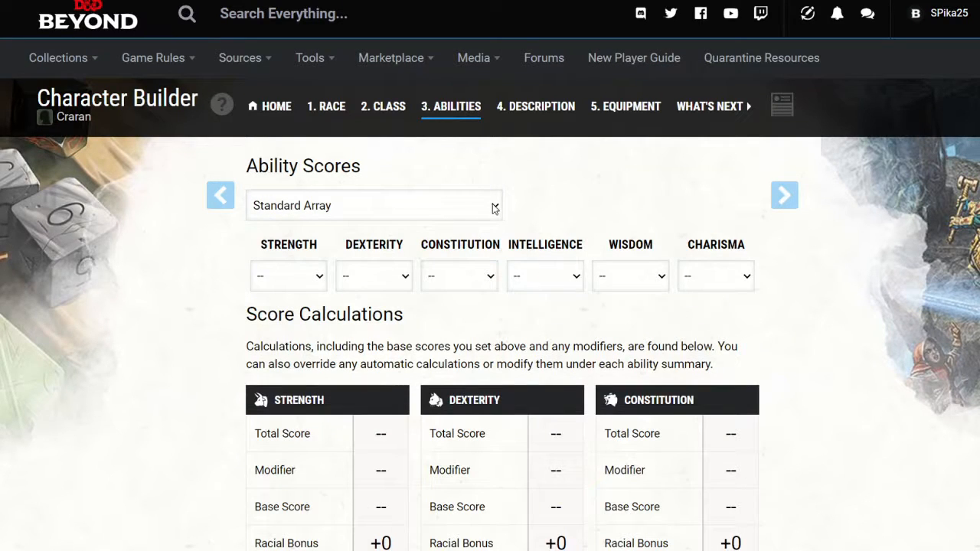
{"action": "left_click", "coordinate": [495, 209]}
{"action": "left_click", "coordinate": [473, 273]}
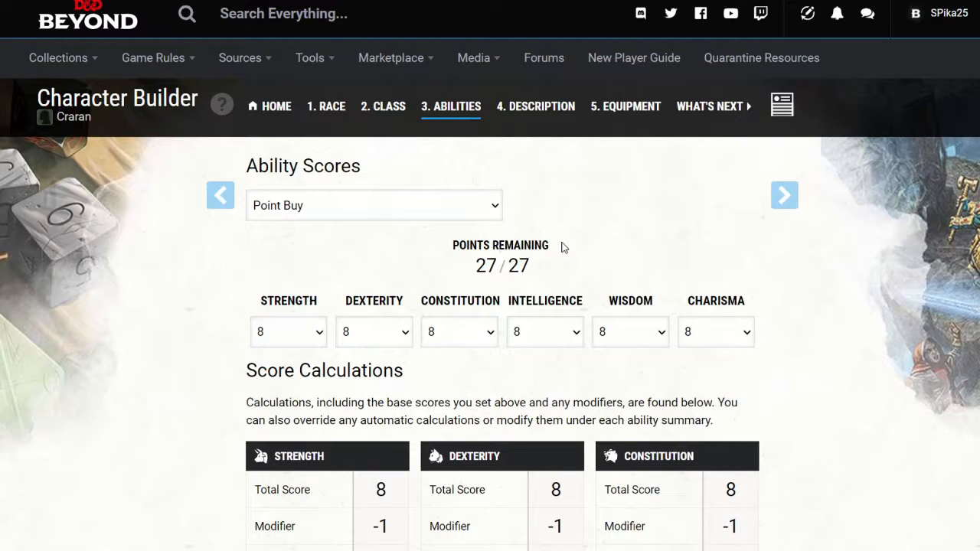
Step: Set the Intelligence score to 15 and check the point costs offered for Wisdom
{"action": "scroll", "coordinate": [564, 247], "scroll_direction": "down", "scroll_amount": 6}
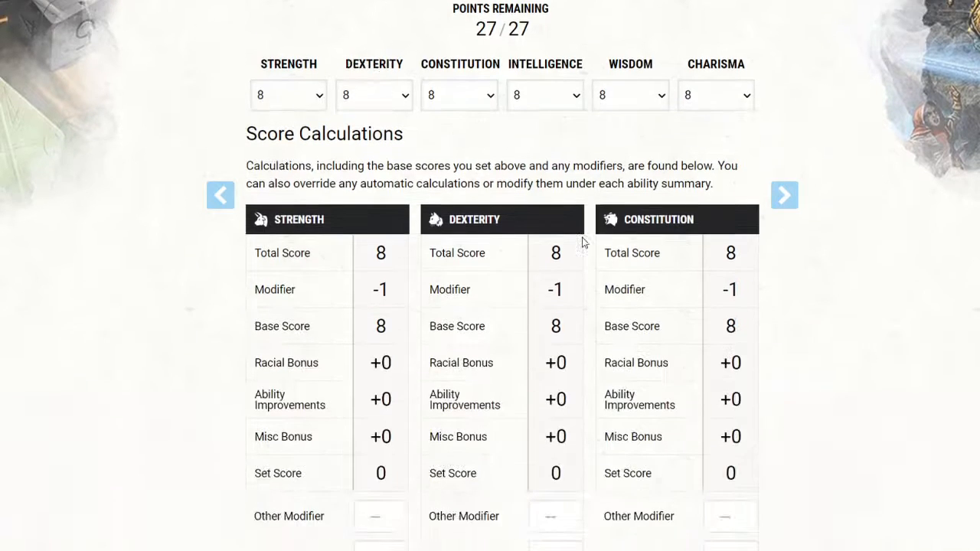
{"action": "scroll", "coordinate": [651, 198], "scroll_direction": "up", "scroll_amount": 4}
{"action": "scroll", "coordinate": [605, 189], "scroll_direction": "up", "scroll_amount": 2}
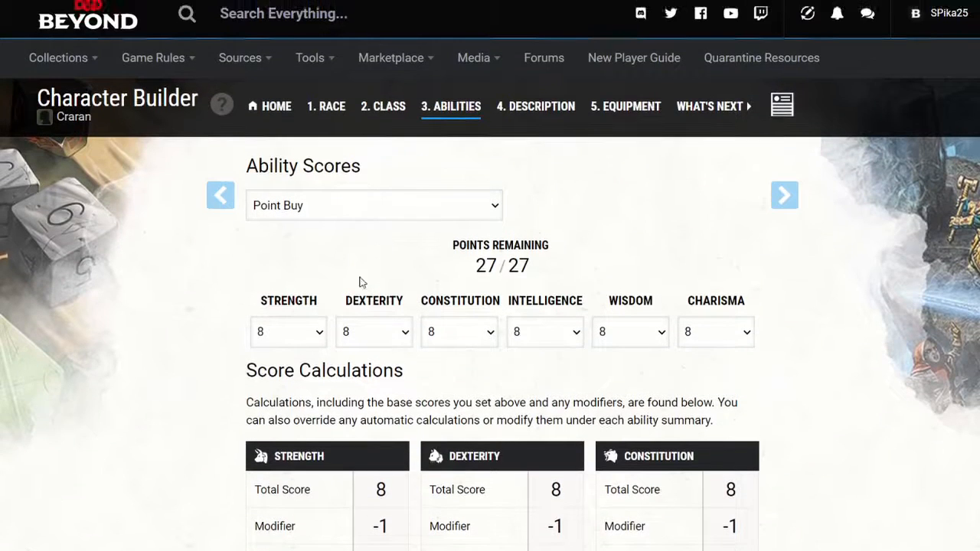
{"action": "scroll", "coordinate": [575, 255], "scroll_direction": "down", "scroll_amount": 1}
{"action": "left_click", "coordinate": [570, 258]}
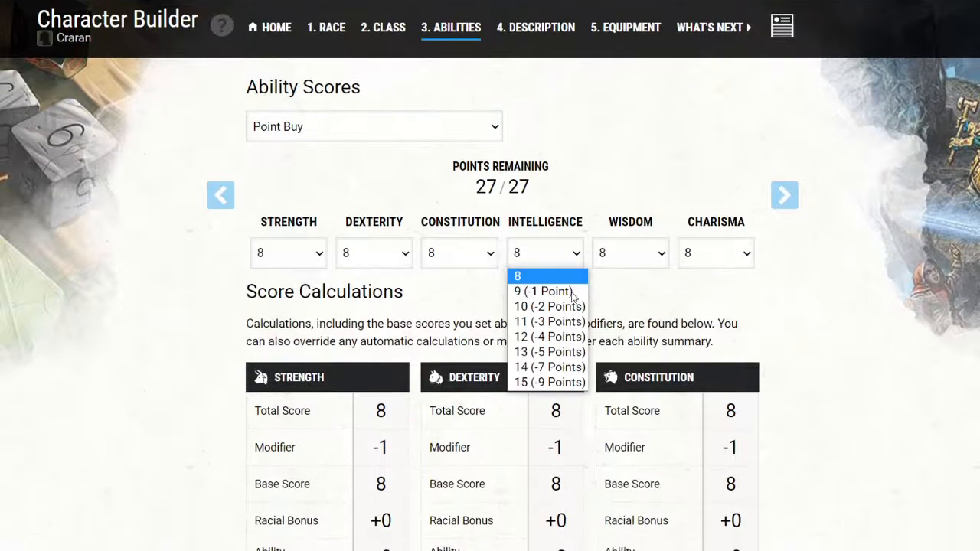
{"action": "left_click", "coordinate": [545, 383]}
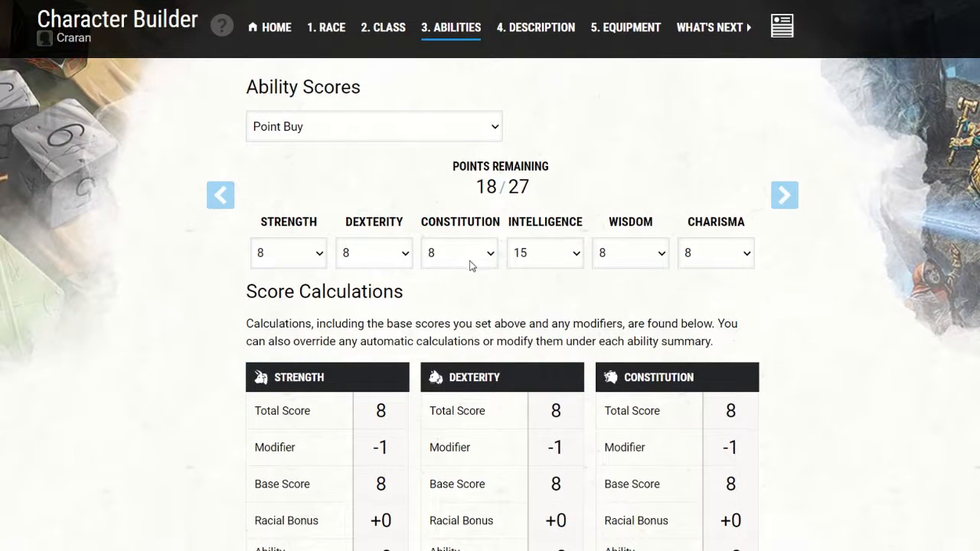
{"action": "scroll", "coordinate": [607, 156], "scroll_direction": "down", "scroll_amount": 3}
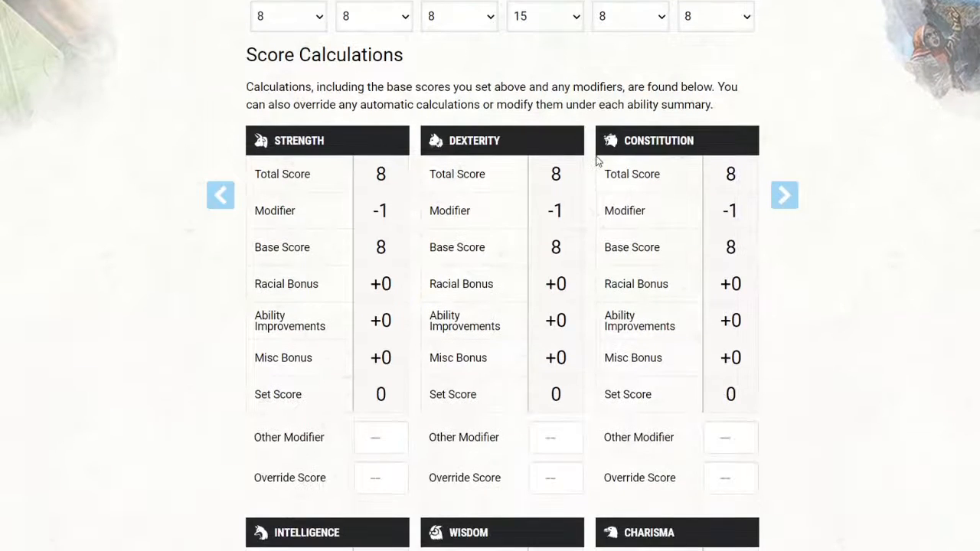
{"action": "scroll", "coordinate": [597, 160], "scroll_direction": "up", "scroll_amount": 2}
{"action": "left_click", "coordinate": [635, 184]}
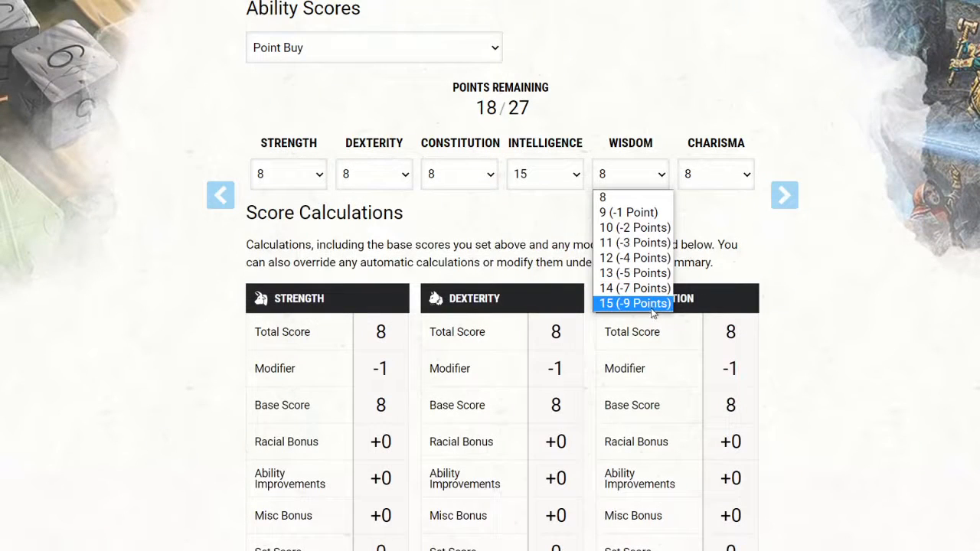
{"action": "left_click", "coordinate": [562, 234]}
Step: Set the Intelligence score to 14 and the Wisdom score to 15
{"action": "left_click", "coordinate": [572, 178]}
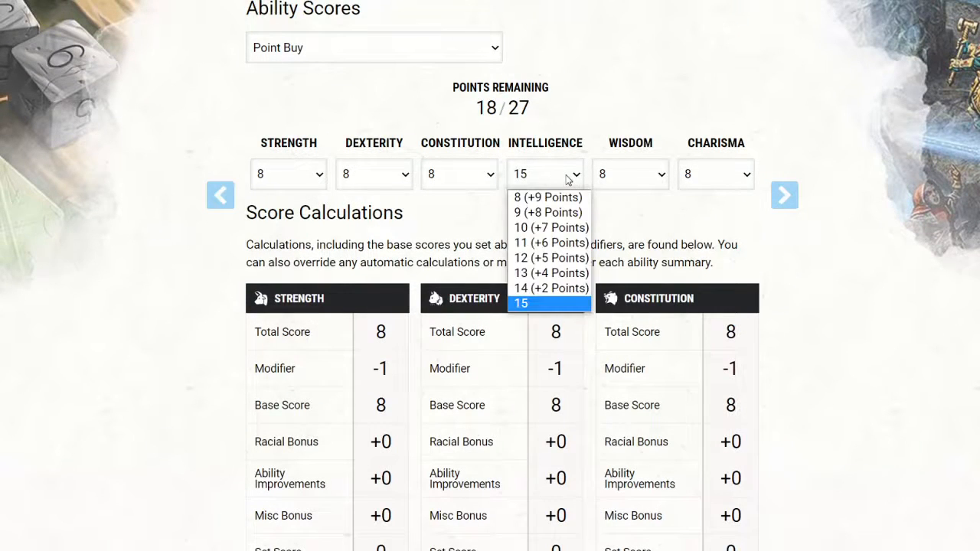
{"action": "left_click", "coordinate": [546, 291]}
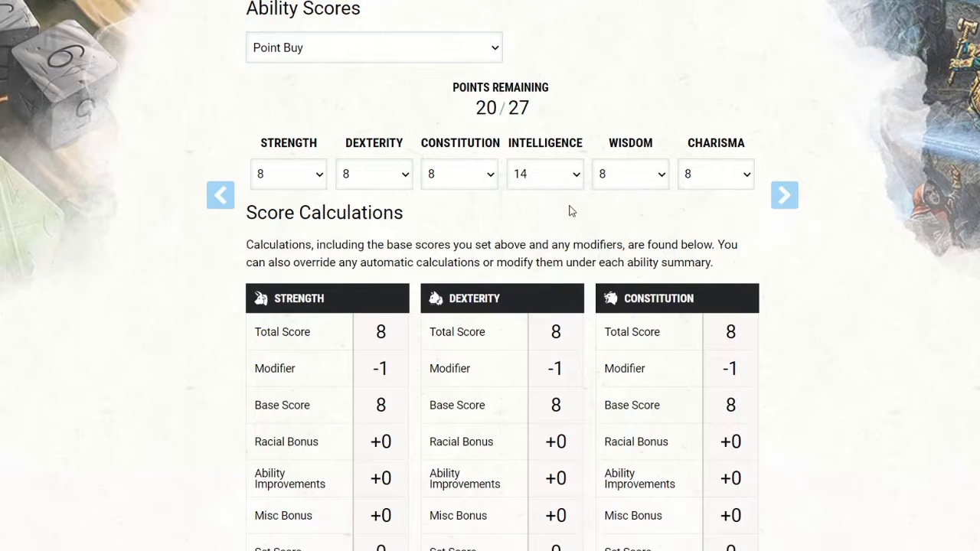
{"action": "left_click", "coordinate": [636, 178]}
{"action": "left_click", "coordinate": [636, 303]}
Step: Set the Dexterity score to 12 and the Strength score to 10
{"action": "left_click", "coordinate": [366, 169]}
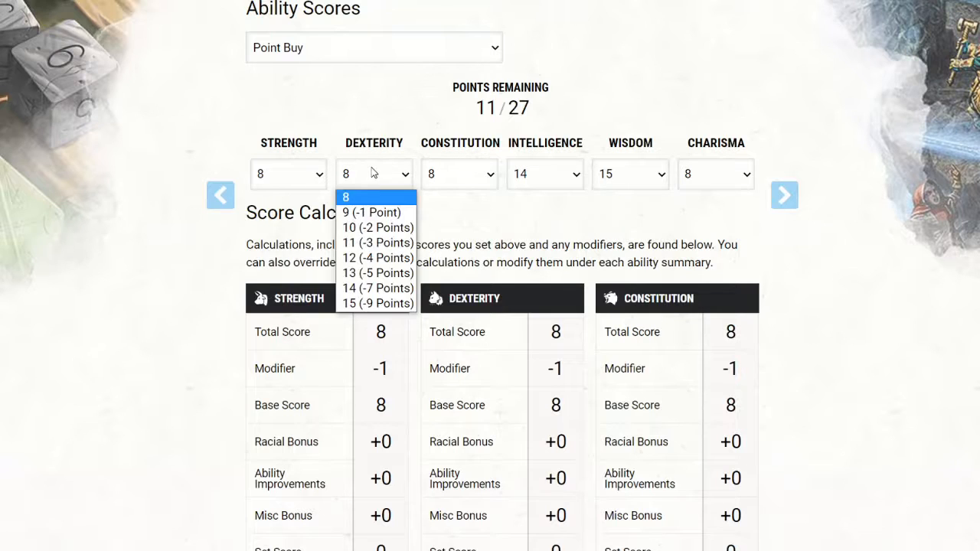
{"action": "left_click", "coordinate": [383, 258]}
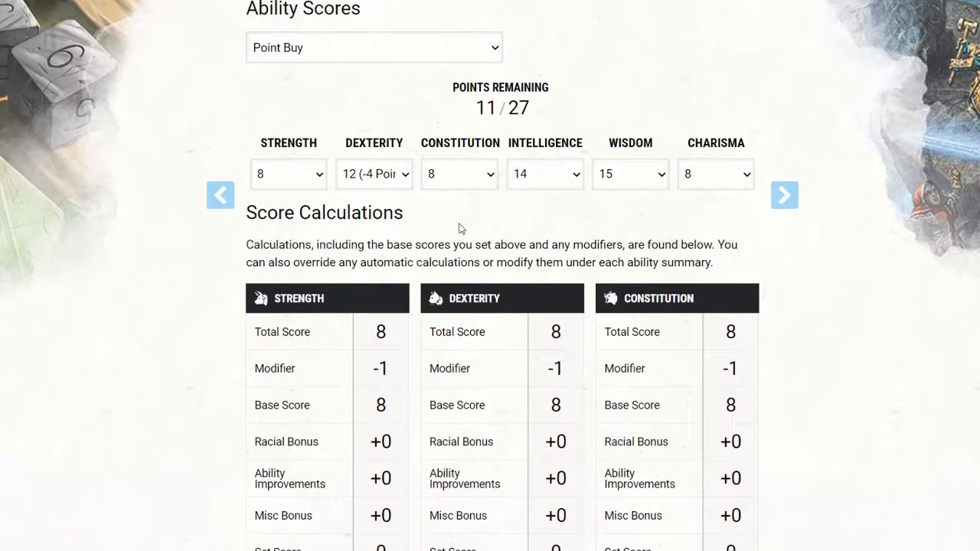
{"action": "left_click", "coordinate": [315, 178]}
{"action": "left_click", "coordinate": [295, 227]}
Step: Compare the point costs for Constitution and Charisma, and set the Constitution score to 12
{"action": "left_click", "coordinate": [450, 182]}
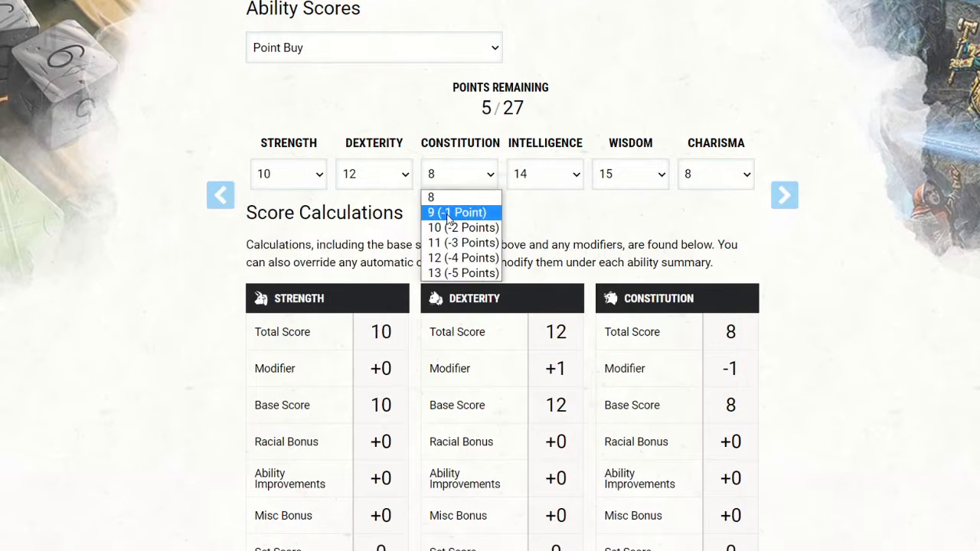
{"action": "left_click", "coordinate": [699, 184]}
{"action": "left_click", "coordinate": [712, 176]}
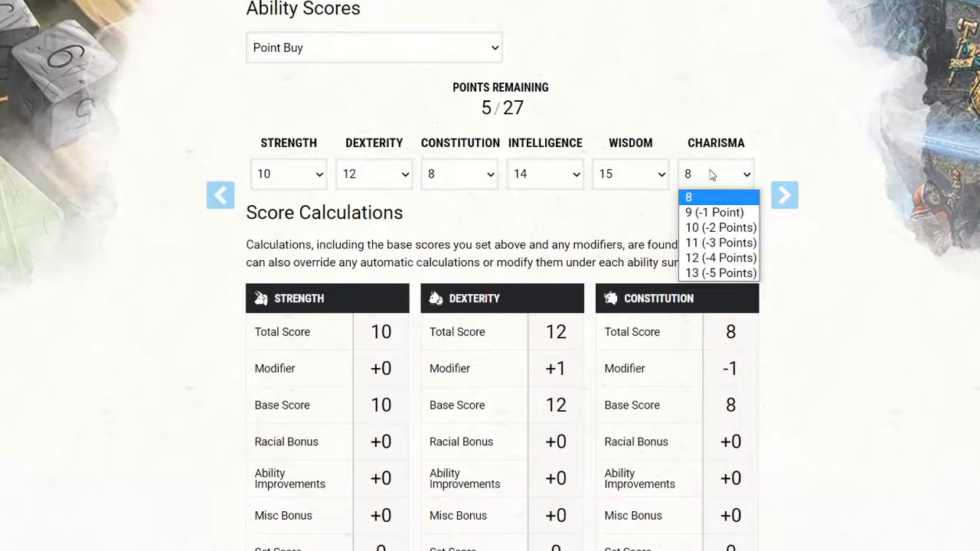
{"action": "left_click", "coordinate": [712, 176]}
{"action": "left_click", "coordinate": [485, 178]}
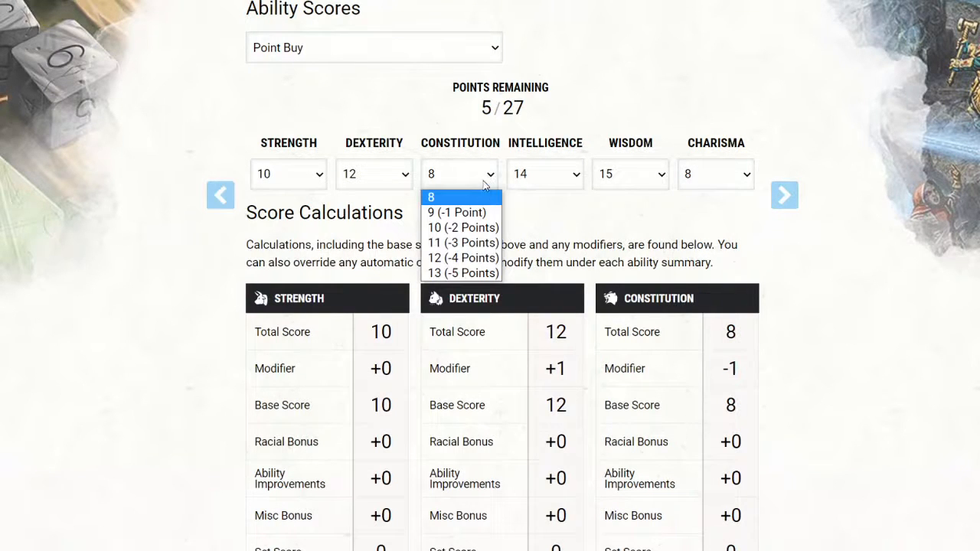
{"action": "left_click", "coordinate": [474, 258]}
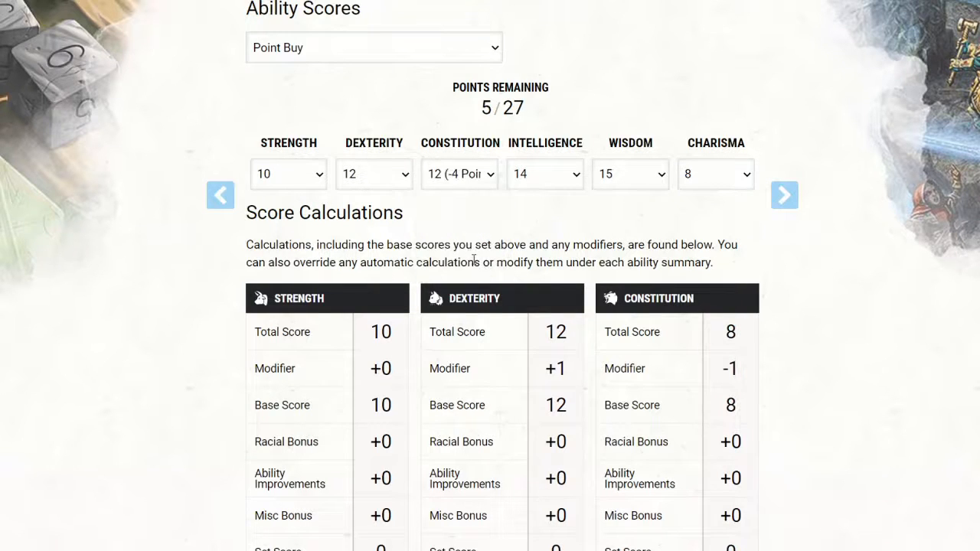
{"action": "left_click", "coordinate": [728, 183]}
{"action": "left_click", "coordinate": [679, 193]}
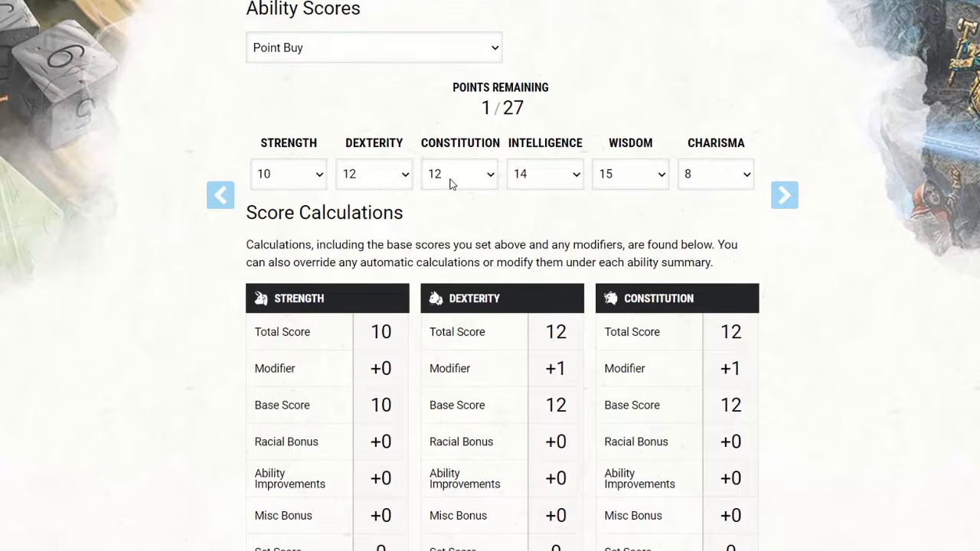
Step: Set the Charisma score to 9 and review the racial bonuses and total scores of all abilities
{"action": "left_click", "coordinate": [299, 170]}
{"action": "left_click", "coordinate": [301, 175]}
{"action": "left_click", "coordinate": [720, 175]}
{"action": "left_click", "coordinate": [714, 217]}
{"action": "scroll", "coordinate": [691, 189], "scroll_direction": "down", "scroll_amount": 8}
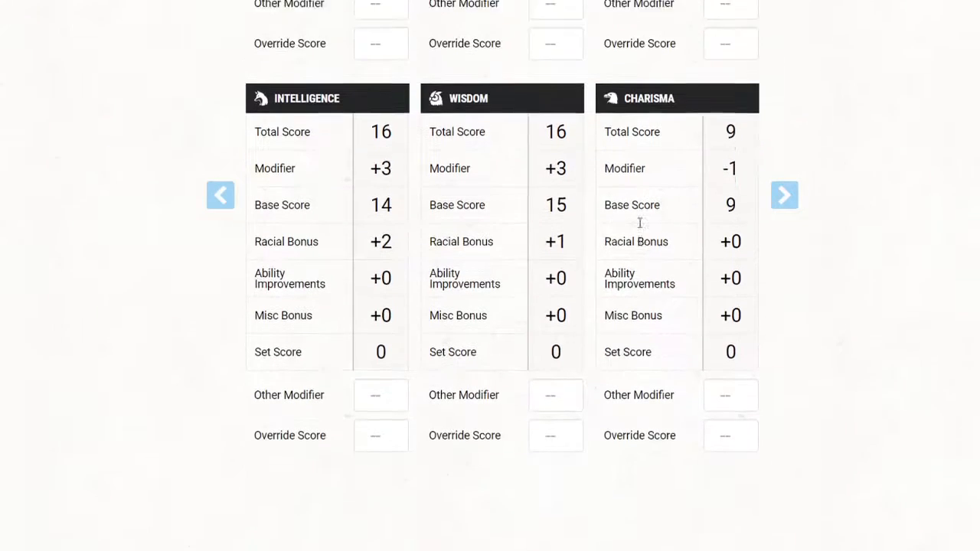
{"action": "scroll", "coordinate": [639, 222], "scroll_direction": "up", "scroll_amount": 3}
{"action": "scroll", "coordinate": [431, 365], "scroll_direction": "down", "scroll_amount": 2}
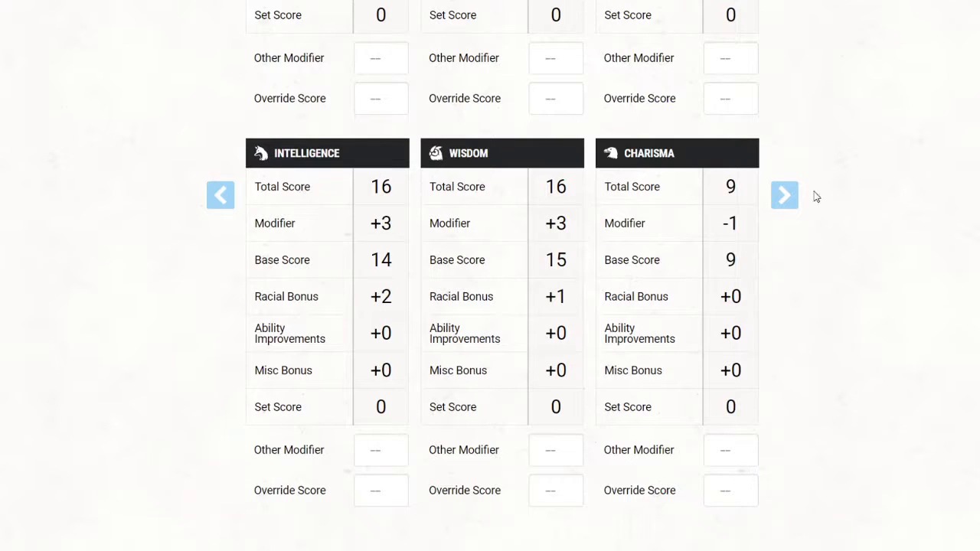
{"action": "scroll", "coordinate": [643, 251], "scroll_direction": "up", "scroll_amount": 4}
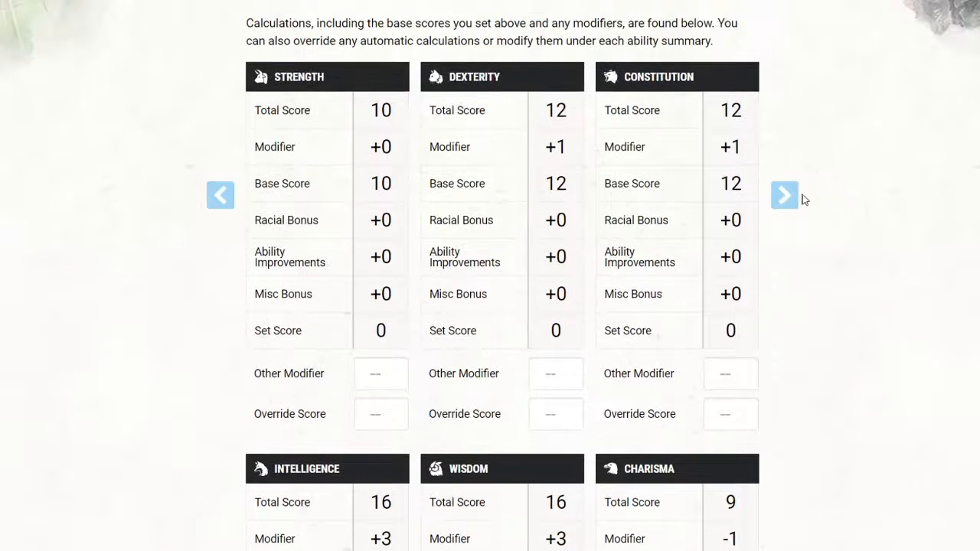
Step: Continue to the character description and choose Sage as the background
{"action": "left_click", "coordinate": [793, 198]}
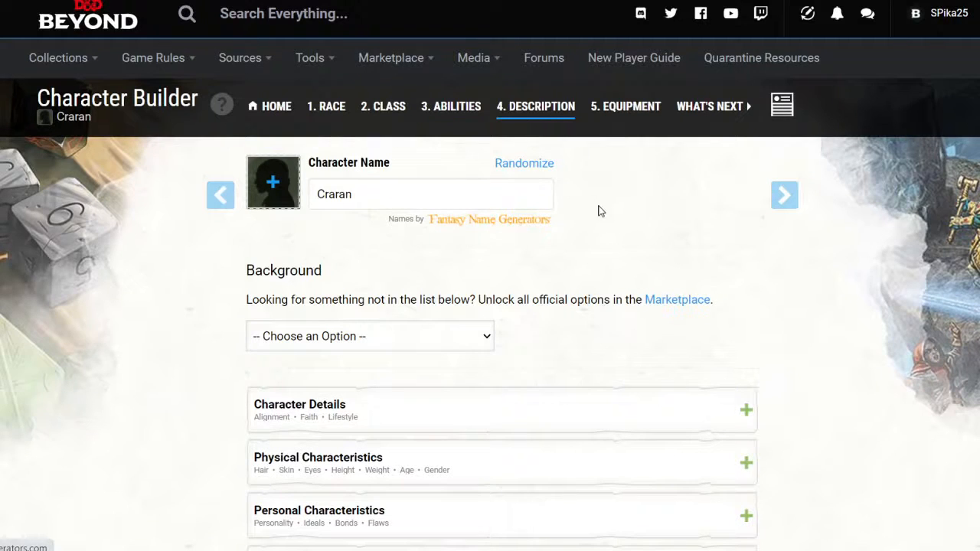
{"action": "scroll", "coordinate": [598, 209], "scroll_direction": "down", "scroll_amount": 1}
{"action": "scroll", "coordinate": [590, 219], "scroll_direction": "down", "scroll_amount": 2}
{"action": "left_click", "coordinate": [489, 197]}
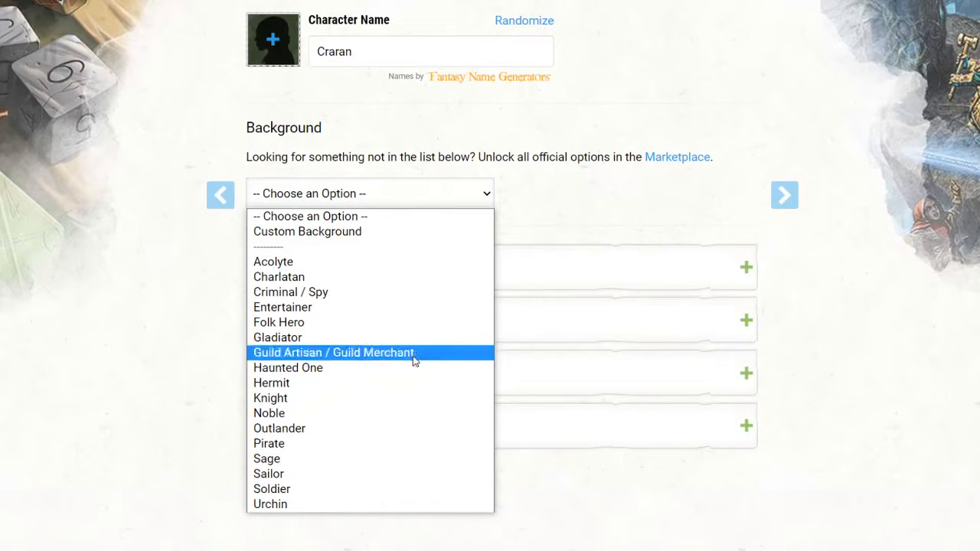
{"action": "left_click", "coordinate": [420, 459]}
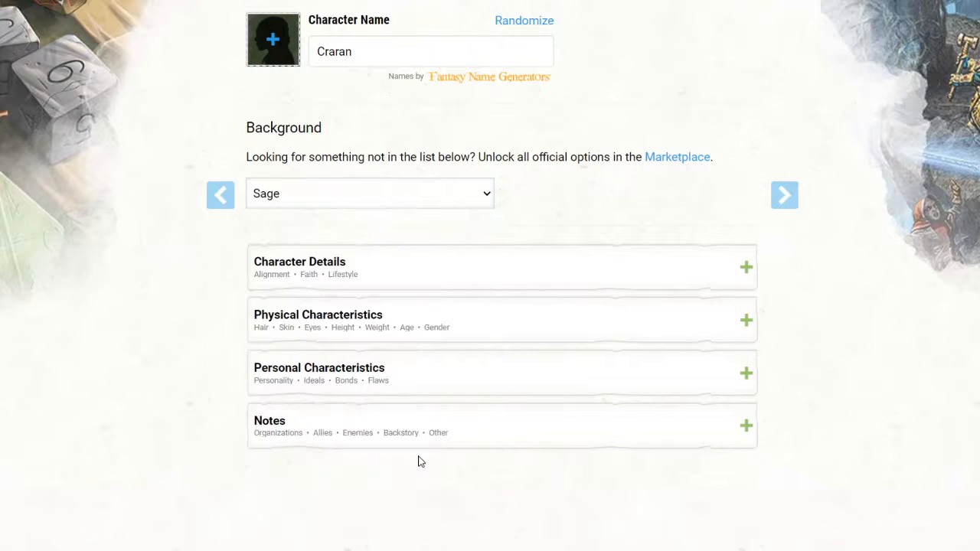
Step: Choose Nature as the Sage background's additional skill proficiency
{"action": "left_click", "coordinate": [369, 331]}
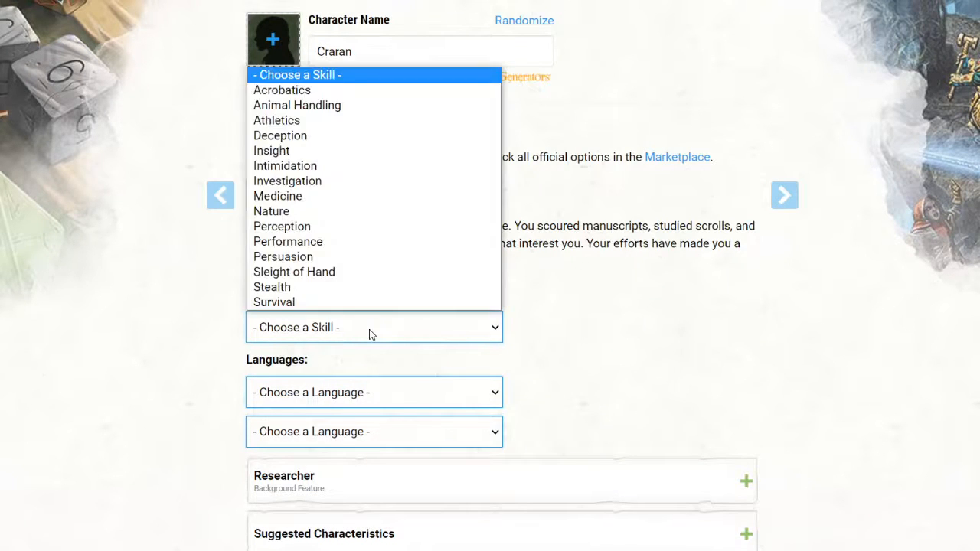
{"action": "left_click", "coordinate": [540, 301]}
{"action": "scroll", "coordinate": [519, 271], "scroll_direction": "down", "scroll_amount": 1}
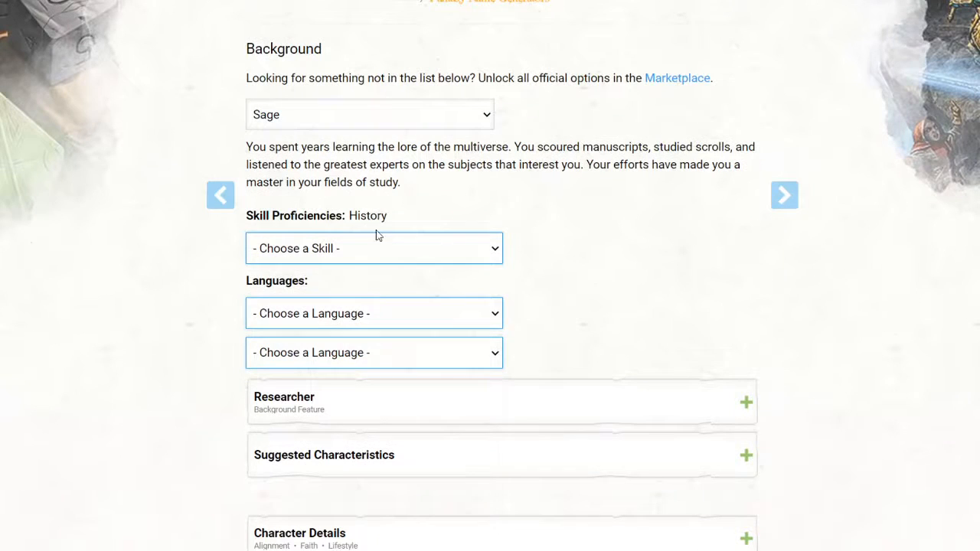
{"action": "left_click", "coordinate": [377, 240]}
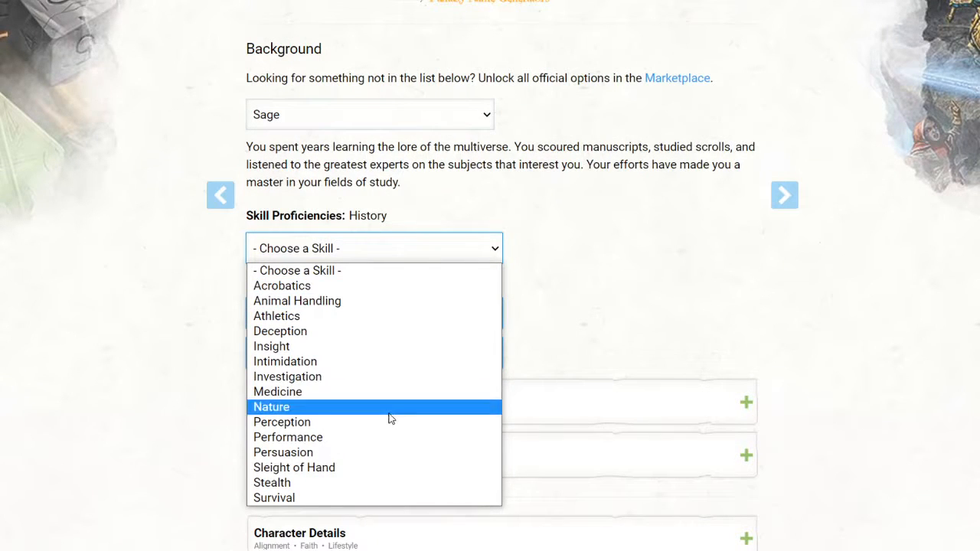
{"action": "left_click", "coordinate": [446, 413]}
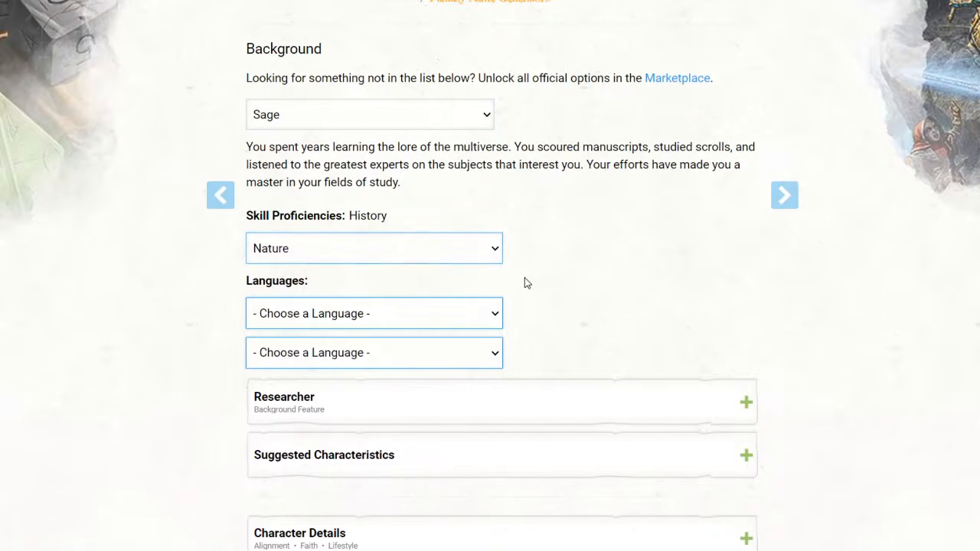
Step: Choose Marquesian and Giant as the background's languages and continue to the equipment section
{"action": "left_click", "coordinate": [460, 317]}
{"action": "scroll", "coordinate": [433, 237], "scroll_direction": "down", "scroll_amount": 1}
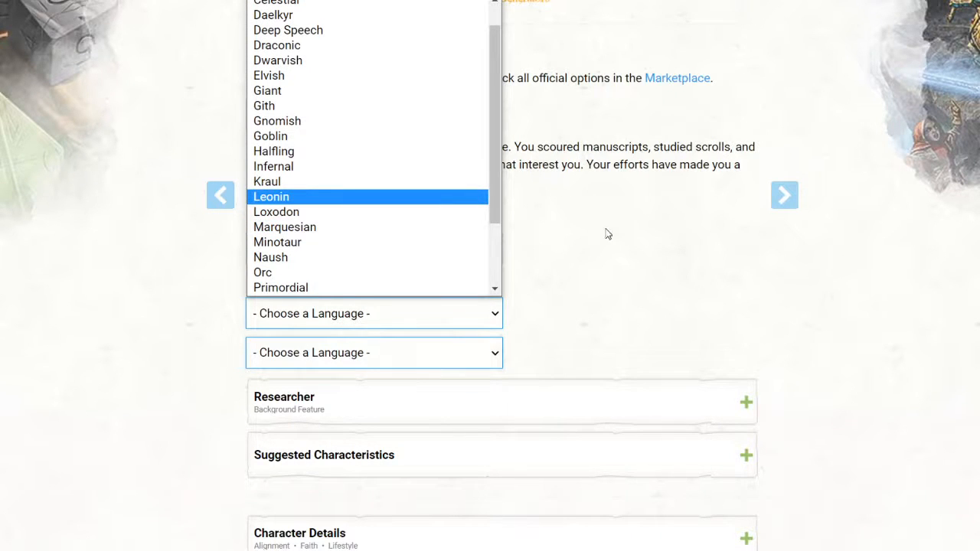
{"action": "left_click", "coordinate": [403, 233]}
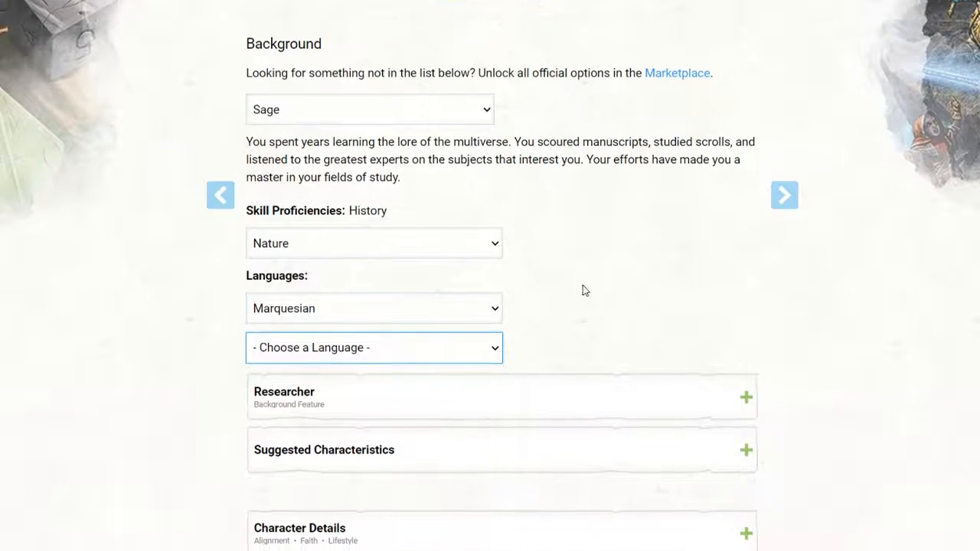
{"action": "scroll", "coordinate": [536, 285], "scroll_direction": "down", "scroll_amount": 1}
{"action": "left_click", "coordinate": [447, 277]}
{"action": "scroll", "coordinate": [452, 134], "scroll_direction": "down", "scroll_amount": 2}
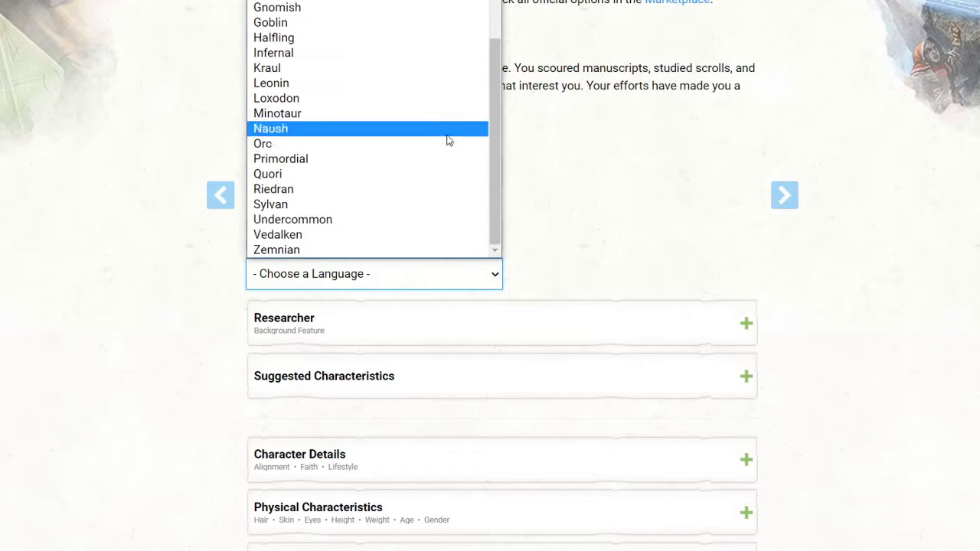
{"action": "scroll", "coordinate": [449, 180], "scroll_direction": "up", "scroll_amount": 2}
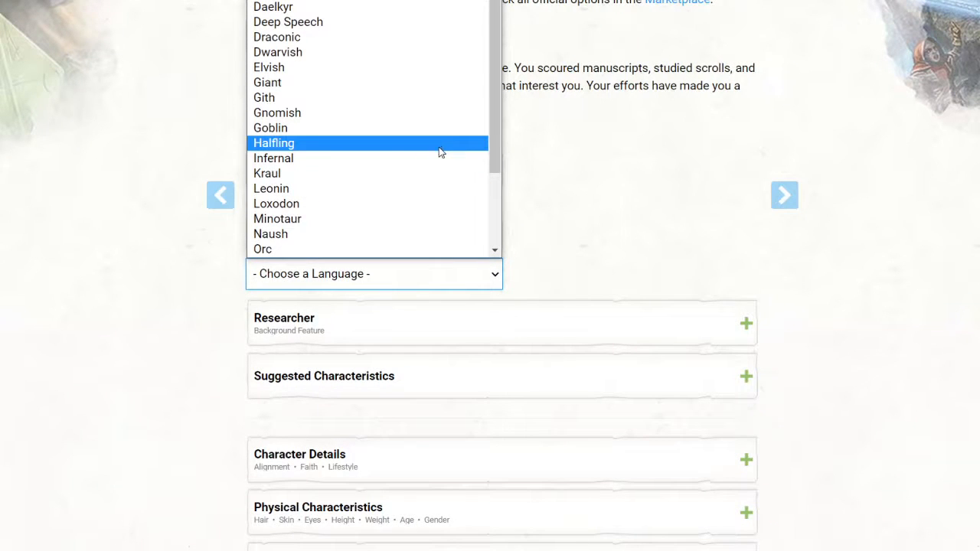
{"action": "left_click", "coordinate": [449, 82]}
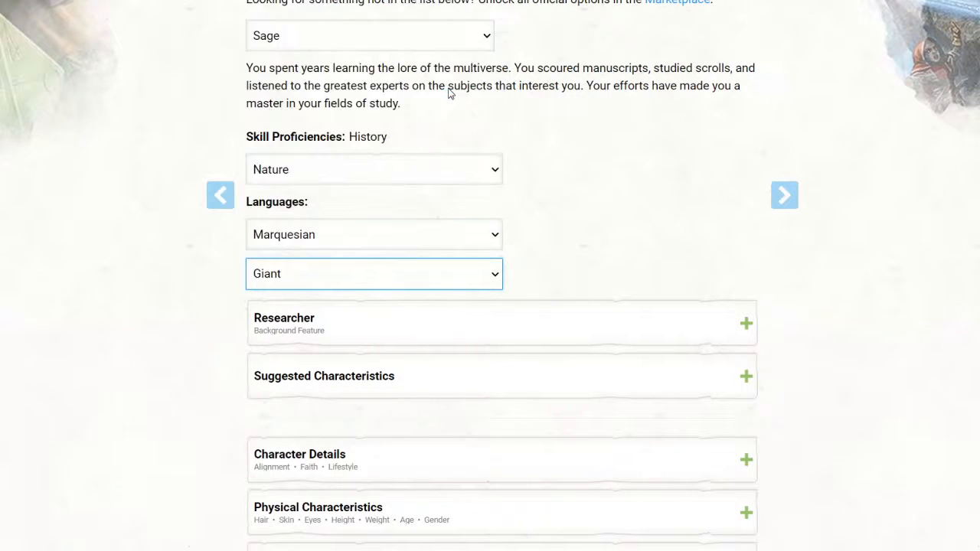
{"action": "scroll", "coordinate": [639, 219], "scroll_direction": "down", "scroll_amount": 1}
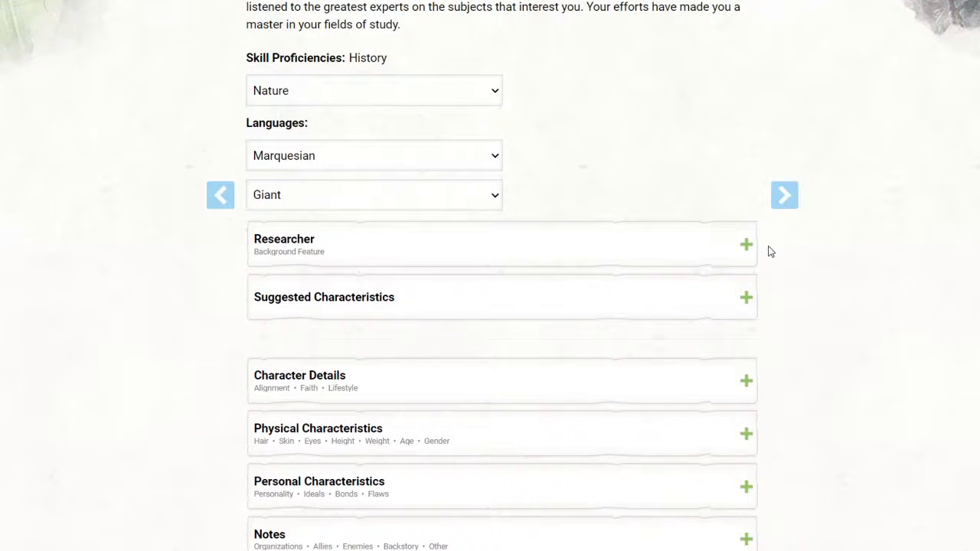
{"action": "left_click", "coordinate": [789, 197]}
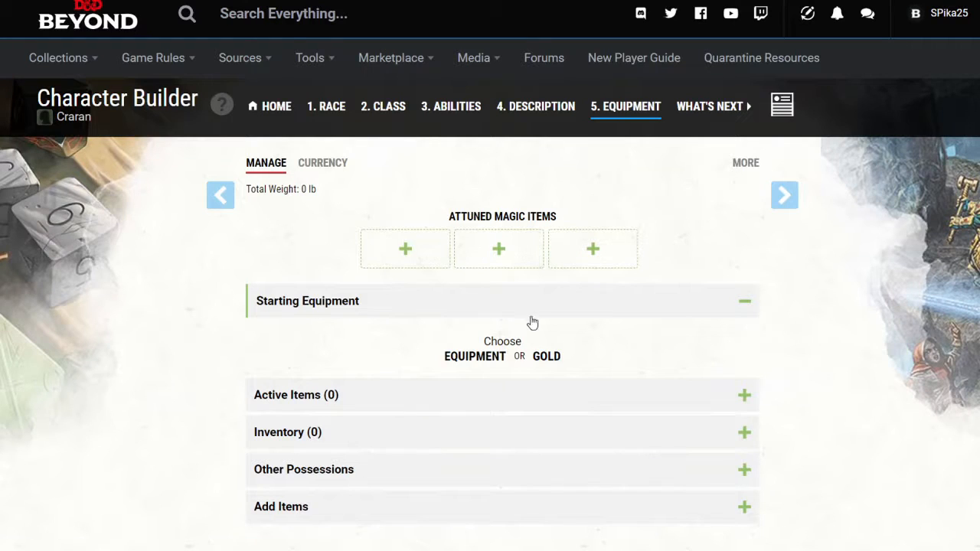
Step: Choose the equipment option with a quarterstaff, a component pouch and a scholar's pack, and add the starting equipment to the inventory
{"action": "left_click", "coordinate": [483, 370]}
{"action": "scroll", "coordinate": [429, 329], "scroll_direction": "down", "scroll_amount": 4}
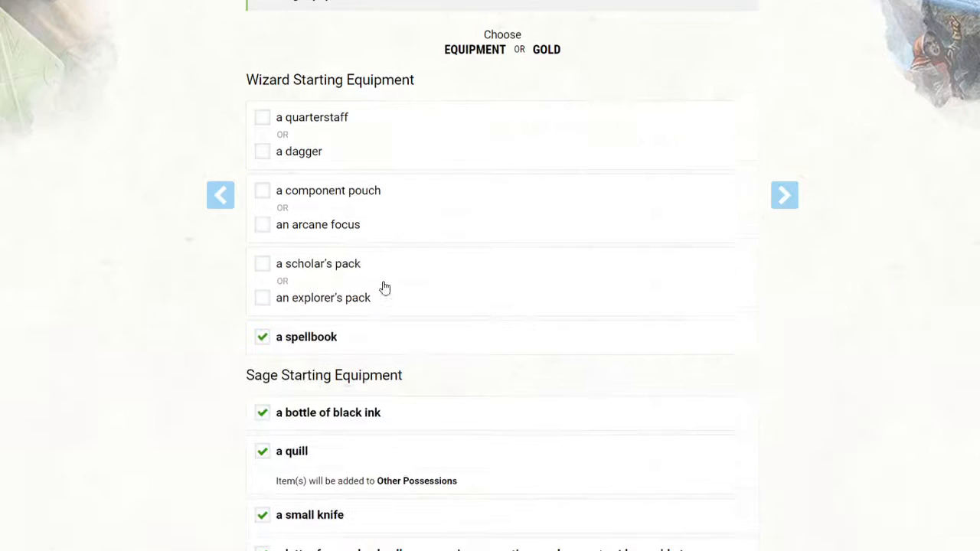
{"action": "left_click", "coordinate": [263, 111]}
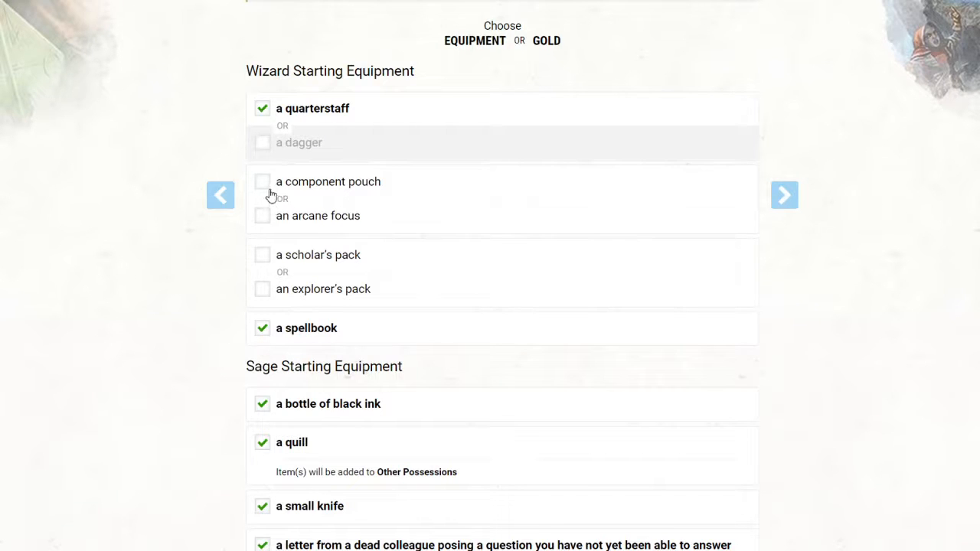
{"action": "left_click", "coordinate": [264, 184]}
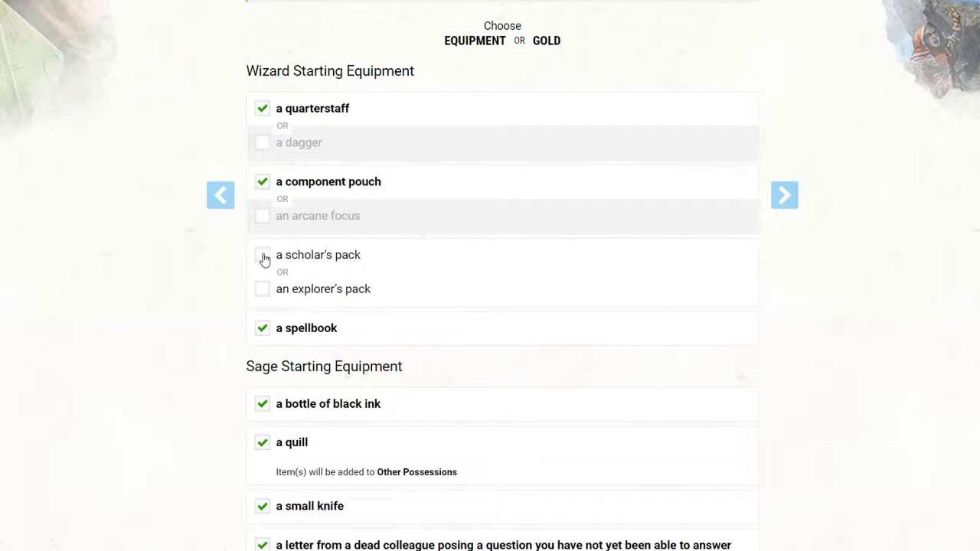
{"action": "left_click", "coordinate": [263, 257]}
{"action": "scroll", "coordinate": [475, 222], "scroll_direction": "down", "scroll_amount": 4}
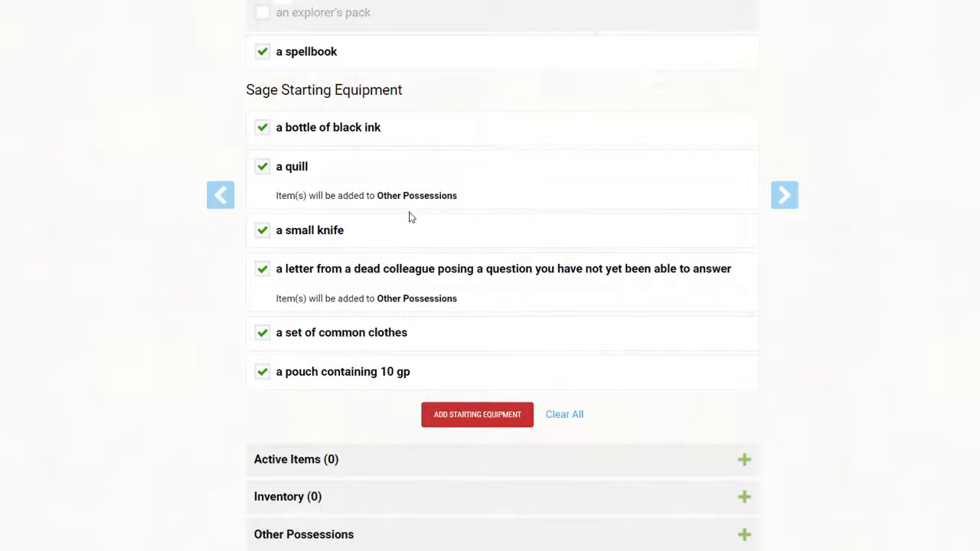
{"action": "scroll", "coordinate": [409, 222], "scroll_direction": "down", "scroll_amount": 2}
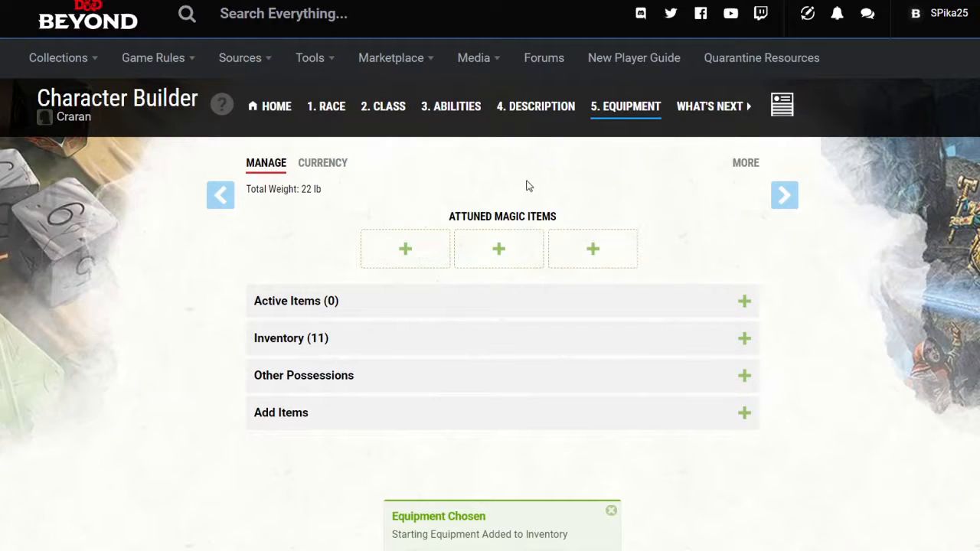
Step: Expand the inventory, set the quarterstaff as wielded and look through the items
{"action": "left_click", "coordinate": [746, 342]}
{"action": "scroll", "coordinate": [680, 259], "scroll_direction": "down", "scroll_amount": 4}
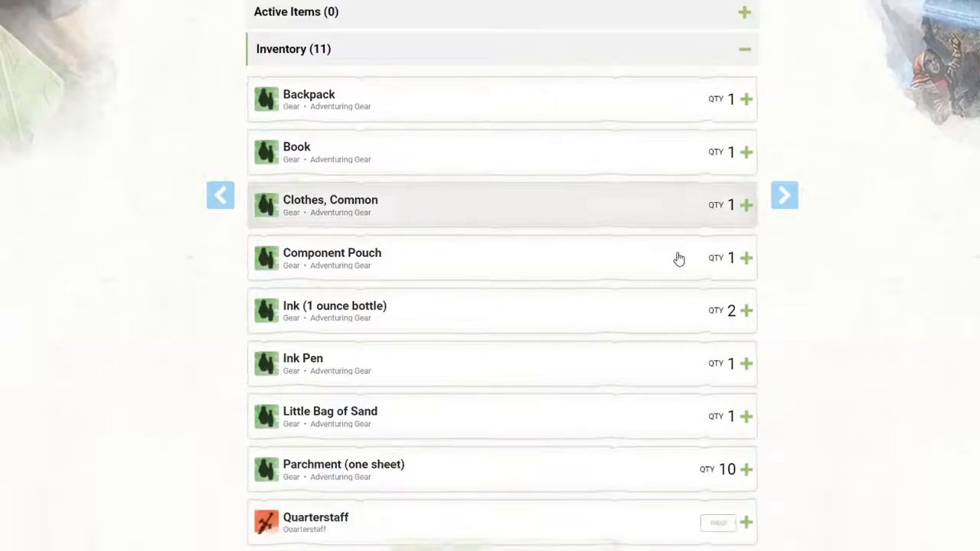
{"action": "scroll", "coordinate": [679, 259], "scroll_direction": "down", "scroll_amount": 4}
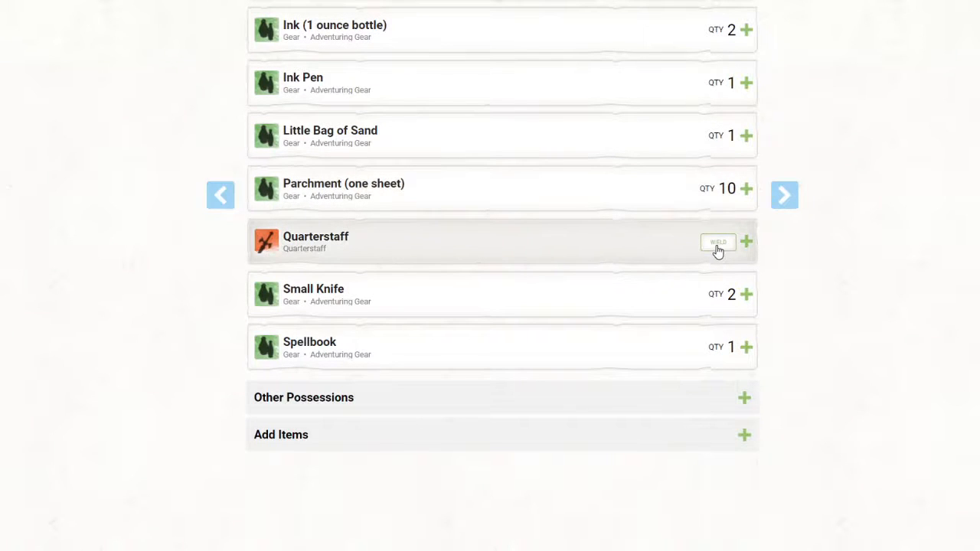
{"action": "left_click", "coordinate": [719, 249]}
{"action": "scroll", "coordinate": [716, 272], "scroll_direction": "up", "scroll_amount": 7}
{"action": "scroll", "coordinate": [711, 268], "scroll_direction": "down", "scroll_amount": 4}
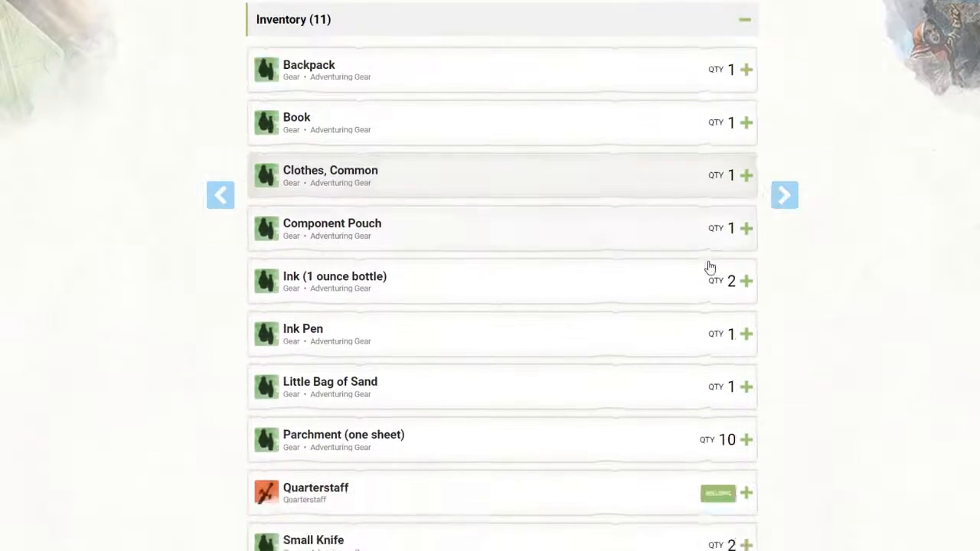
{"action": "scroll", "coordinate": [706, 264], "scroll_direction": "down", "scroll_amount": 3}
{"action": "scroll", "coordinate": [704, 258], "scroll_direction": "up", "scroll_amount": 2}
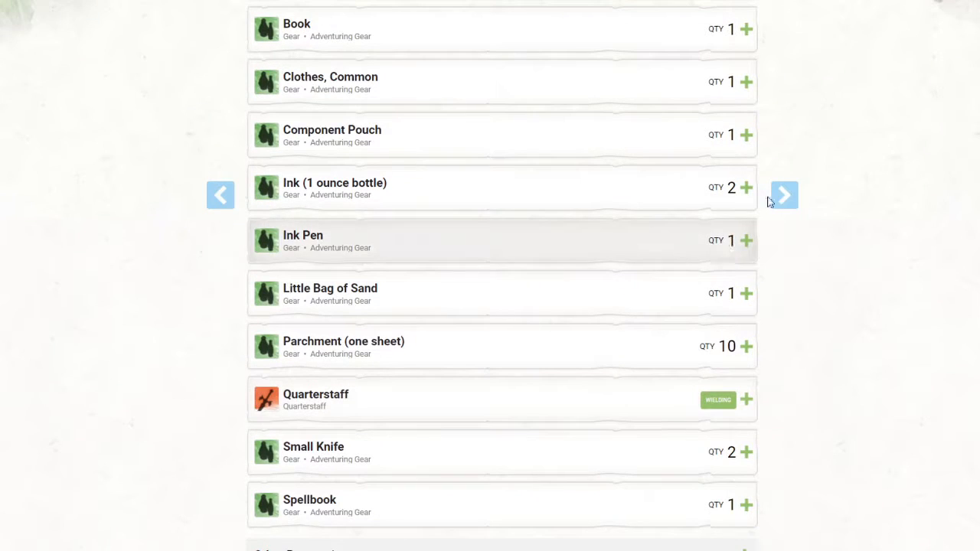
Step: Finish the equipment section, open the character sheet and review the skills, proficiencies and combat actions
{"action": "left_click", "coordinate": [788, 205]}
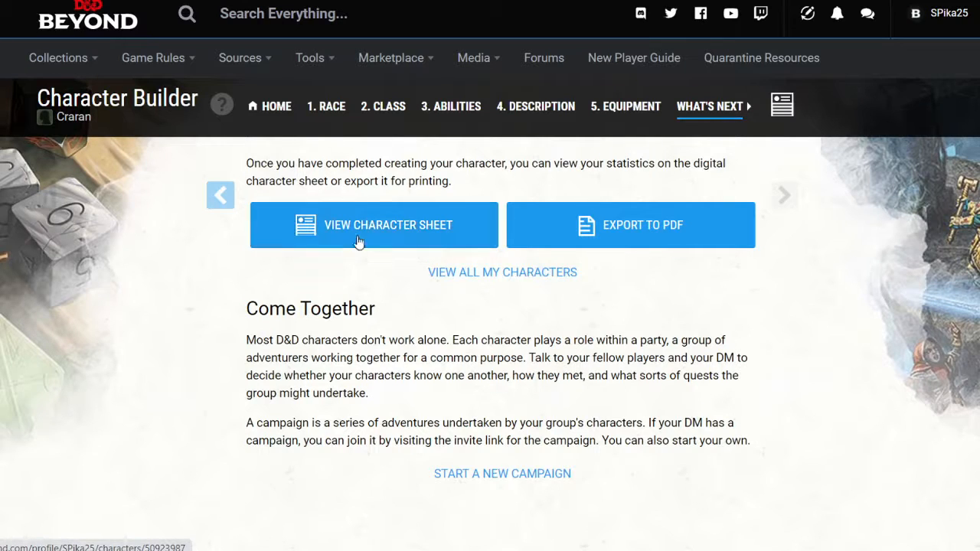
{"action": "left_click", "coordinate": [397, 233]}
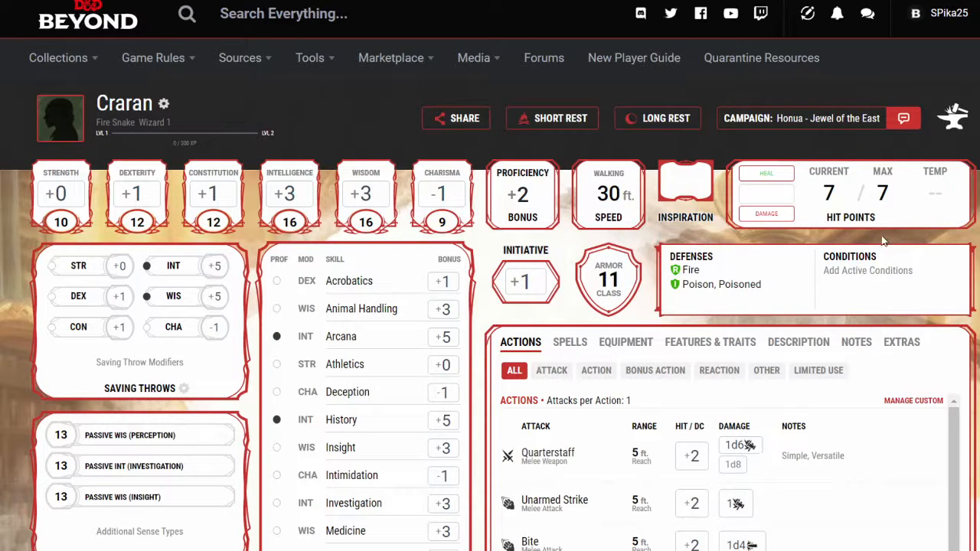
{"action": "scroll", "coordinate": [828, 313], "scroll_direction": "down", "scroll_amount": 1}
{"action": "scroll", "coordinate": [828, 312], "scroll_direction": "down", "scroll_amount": 7}
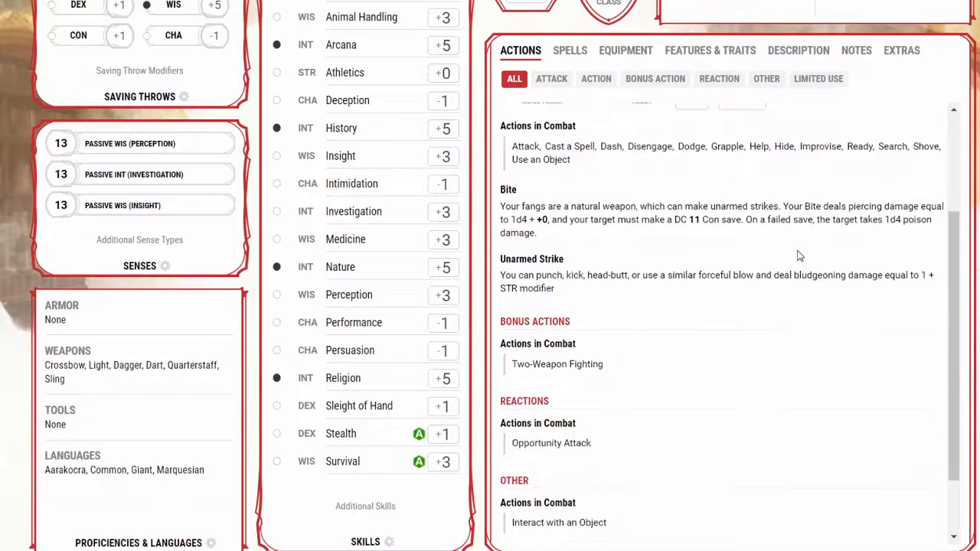
{"action": "scroll", "coordinate": [814, 278], "scroll_direction": "up", "scroll_amount": 4}
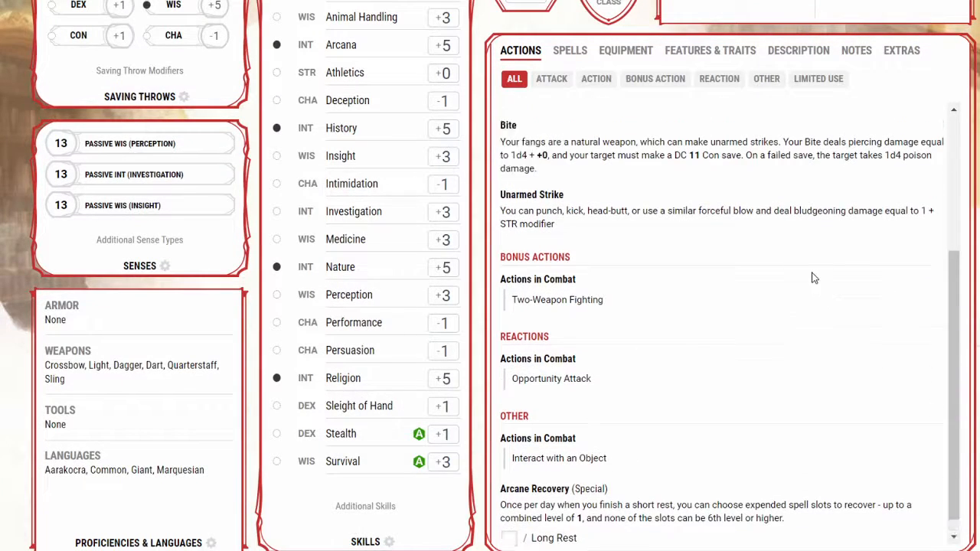
{"action": "scroll", "coordinate": [567, 92], "scroll_direction": "up", "scroll_amount": 2}
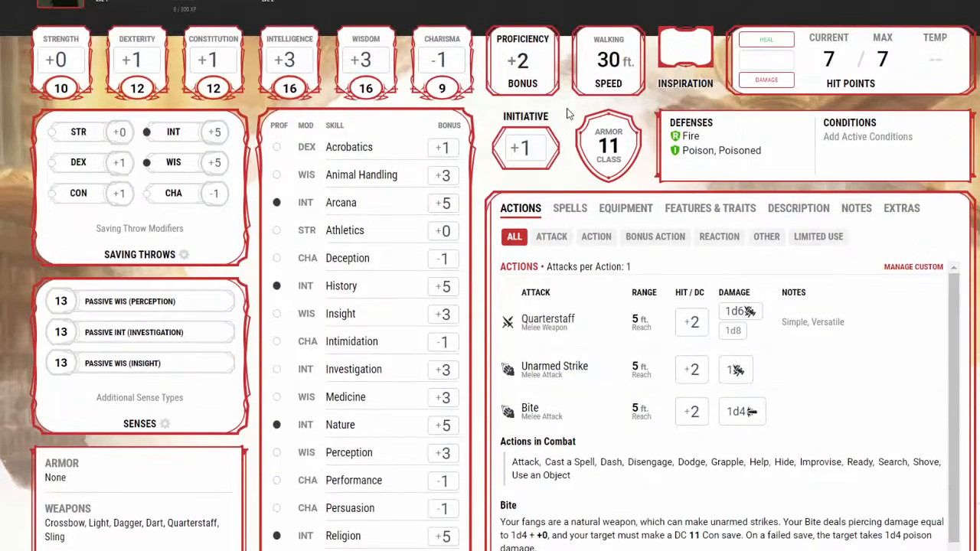
Step: Examine the character's spells on the sheet, filtering by 1st level and returning to all levels
{"action": "left_click", "coordinate": [570, 208]}
{"action": "scroll", "coordinate": [743, 322], "scroll_direction": "down", "scroll_amount": 1}
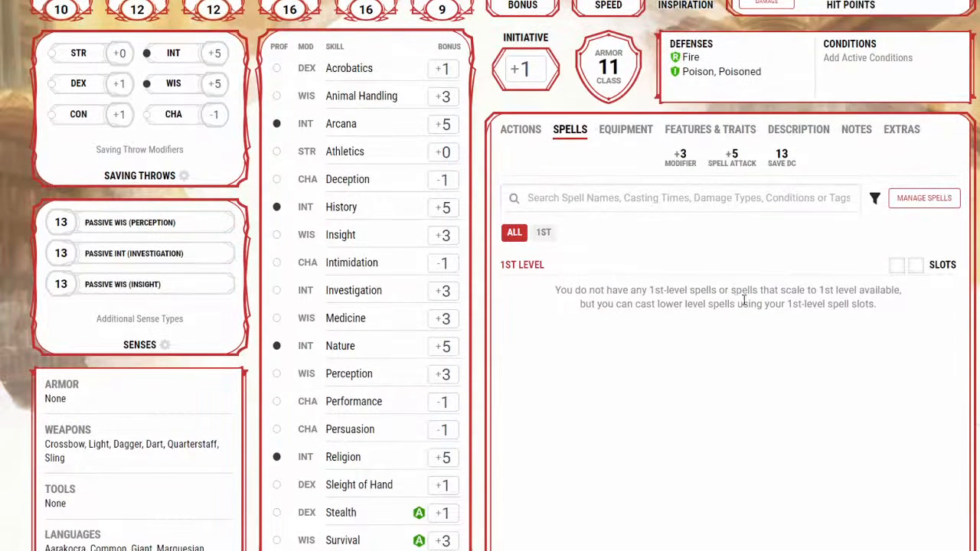
{"action": "left_click", "coordinate": [546, 234]}
{"action": "left_click", "coordinate": [509, 233]}
{"action": "scroll", "coordinate": [536, 247], "scroll_direction": "down", "scroll_amount": 1}
{"action": "scroll", "coordinate": [506, 253], "scroll_direction": "up", "scroll_amount": 1}
{"action": "scroll", "coordinate": [518, 269], "scroll_direction": "up", "scroll_amount": 3}
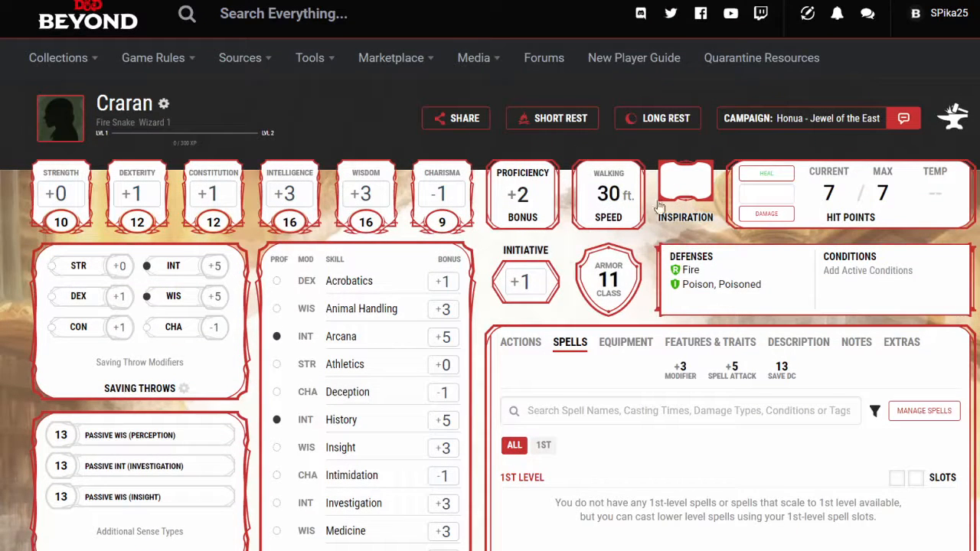
Step: Review the sheet's equipment, features and traits, description and spells, and return to the list of all actions
{"action": "left_click", "coordinate": [605, 346]}
{"action": "left_click", "coordinate": [693, 344]}
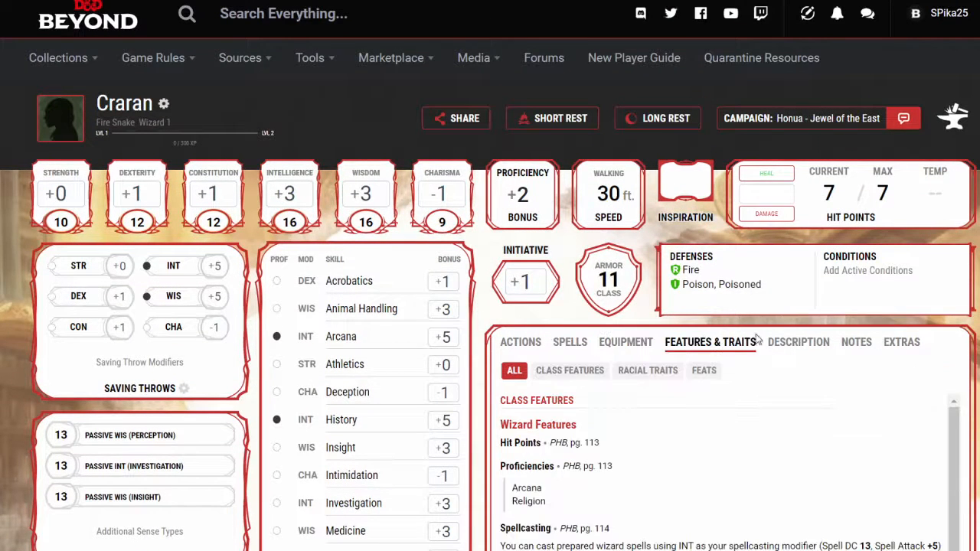
{"action": "left_click", "coordinate": [789, 345]}
{"action": "left_click", "coordinate": [701, 343]}
{"action": "left_click", "coordinate": [573, 343]}
{"action": "left_click", "coordinate": [521, 343]}
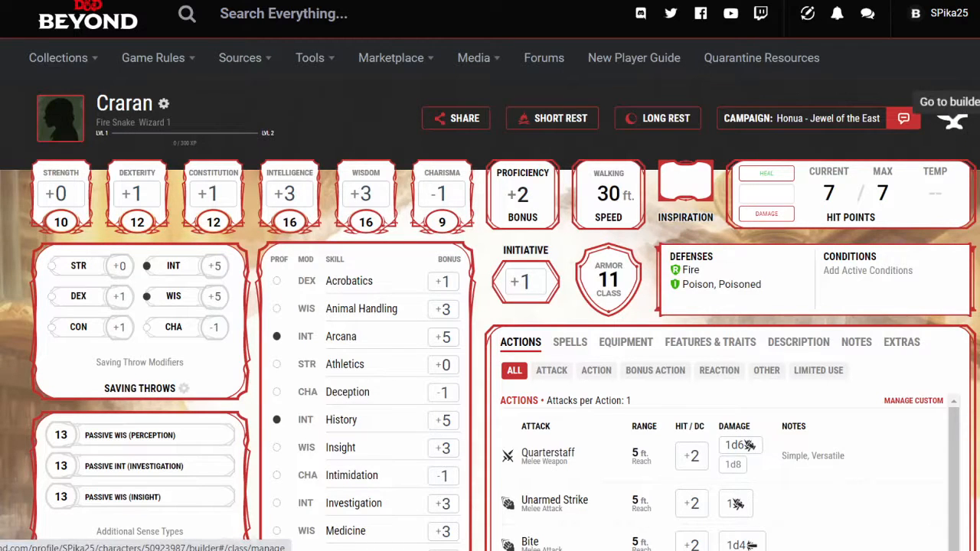
{"action": "scroll", "coordinate": [490, 306], "scroll_direction": "down", "scroll_amount": 4}
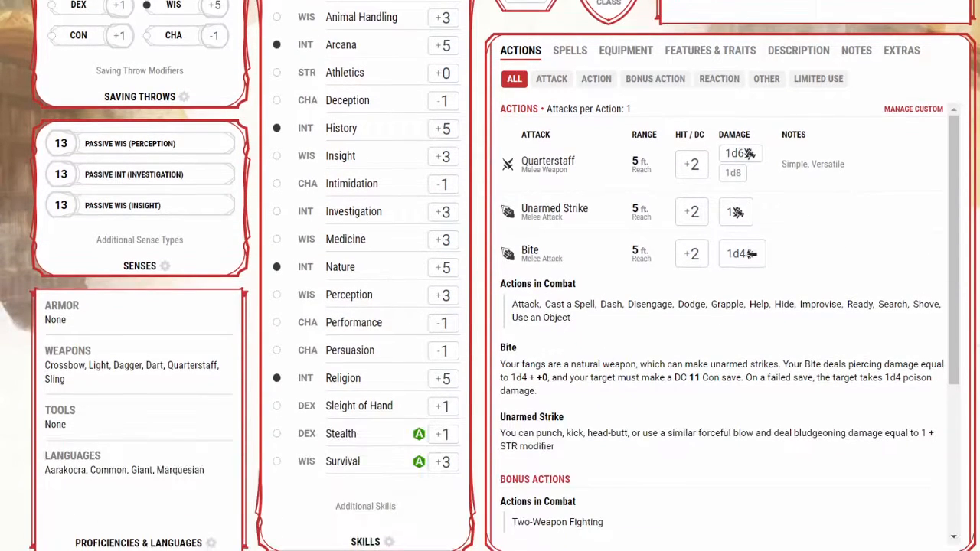